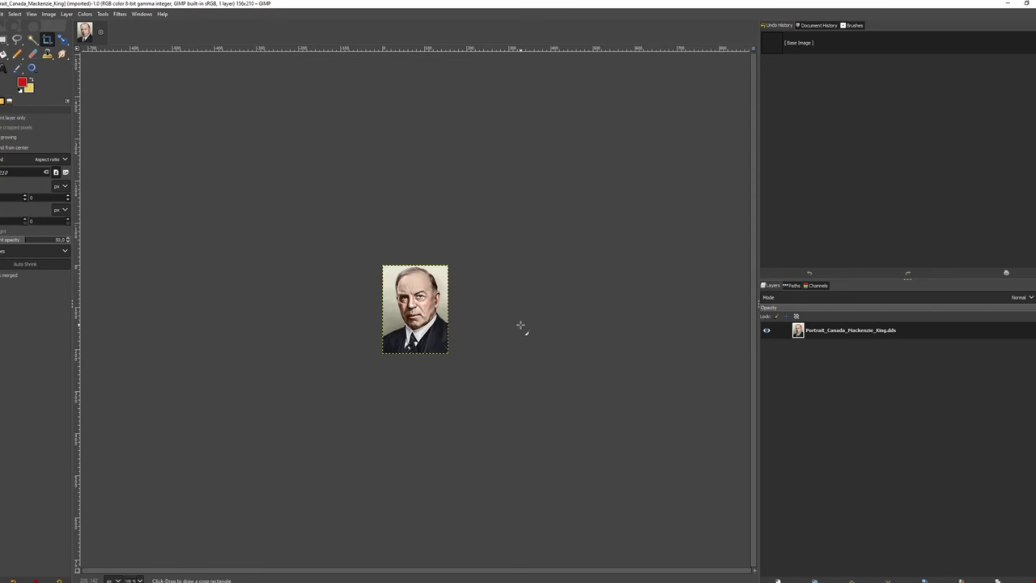
Drop the downloaded cloudy image onto the Canadian leader portrait as a second layer
left_click_drag(521, 325, 521, 326)
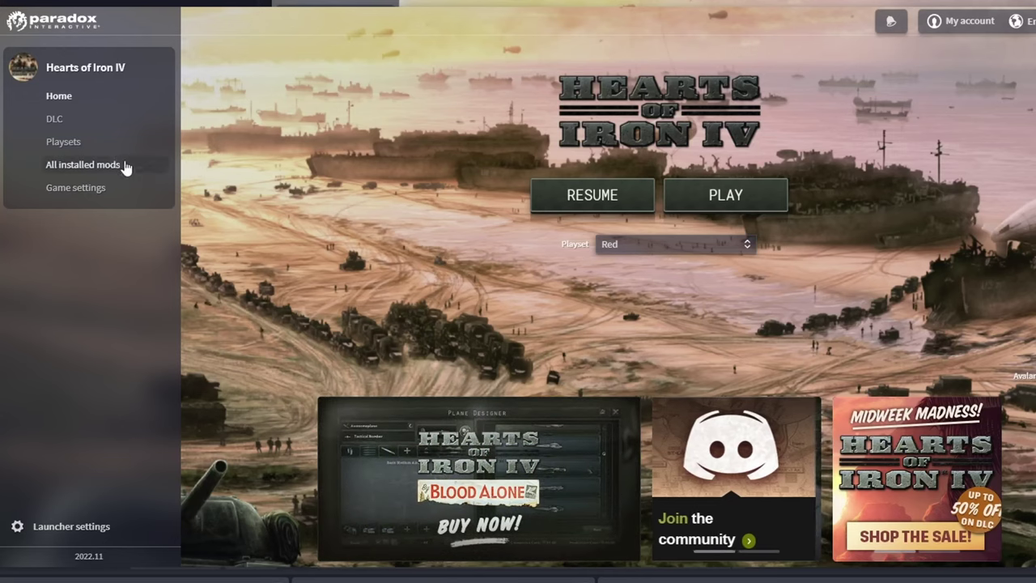
From All installed mods, open the Create a Mod form via Upload Mod
left_click(114, 165)
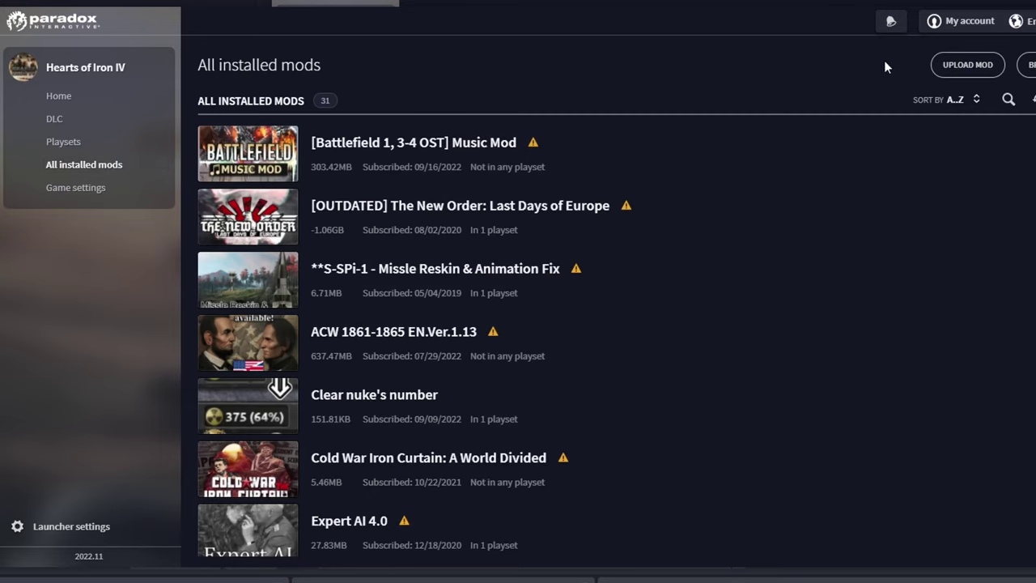
left_click(965, 71)
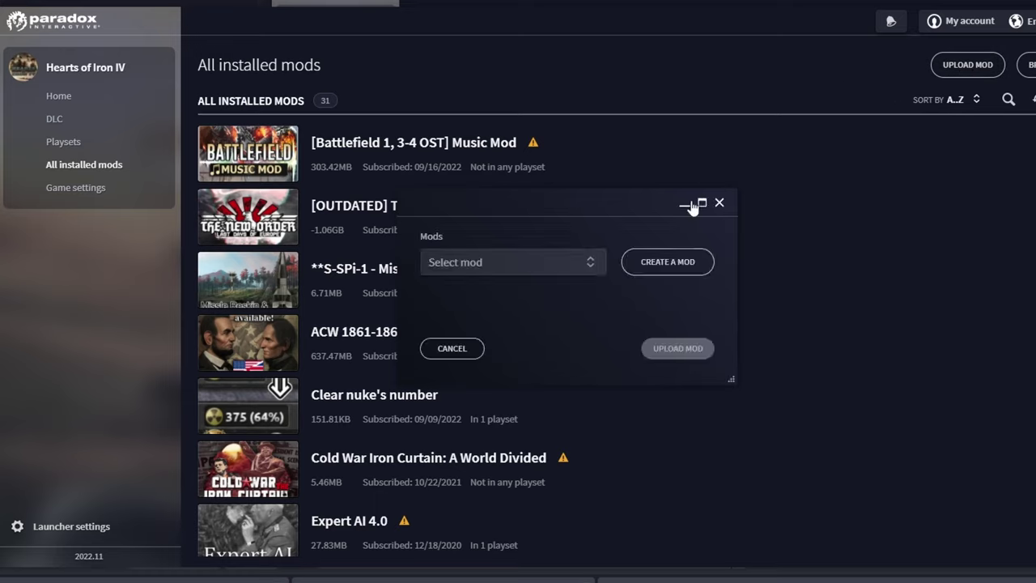
left_click(667, 261)
Enter version 1, name 'Tutorial Mod', directory tutorialmod, and tag it Graphics and Sound
left_click(606, 261)
type("1")
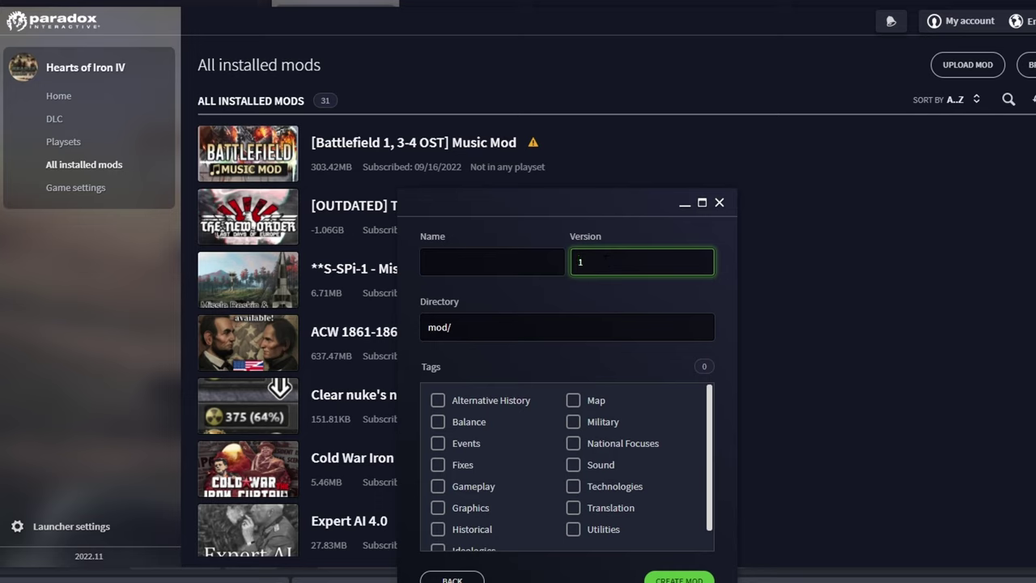
left_click(521, 259)
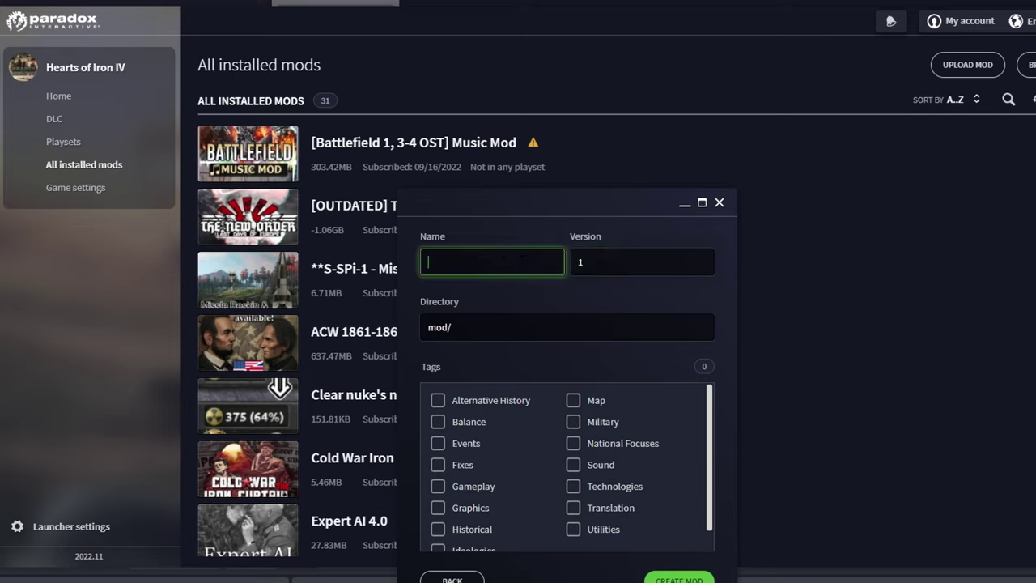
type("Tu")
key("BackSpace")
key("BackSpace")
type("Tutorial Mod")
left_click(517, 335)
type("tu")
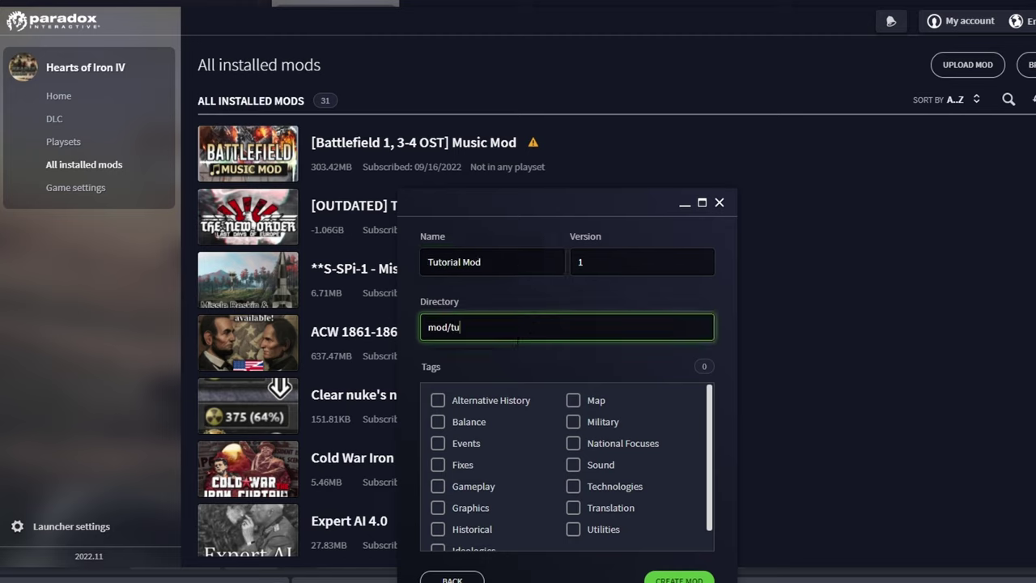
type("torialmod")
left_click(473, 509)
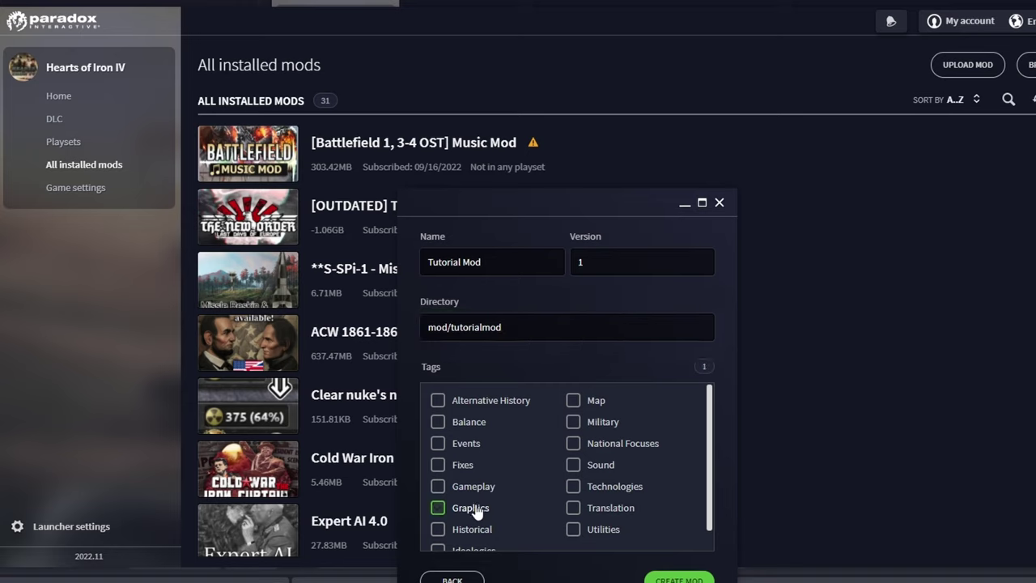
left_click(574, 466)
Create the mod, then open Hearts of Iron IV › mod › tutorialmod in File Explorer
left_click(680, 580)
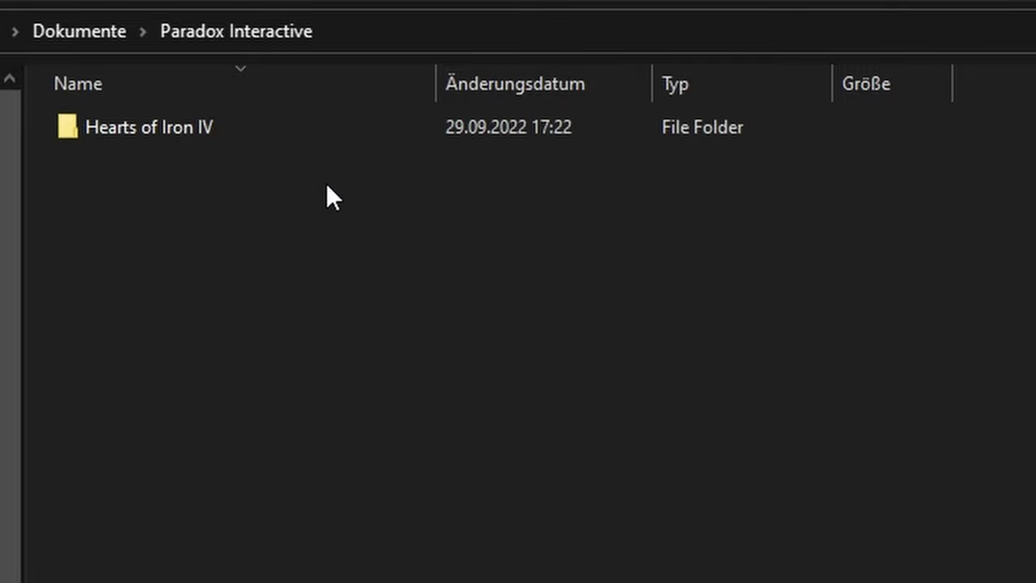
double_click(293, 133)
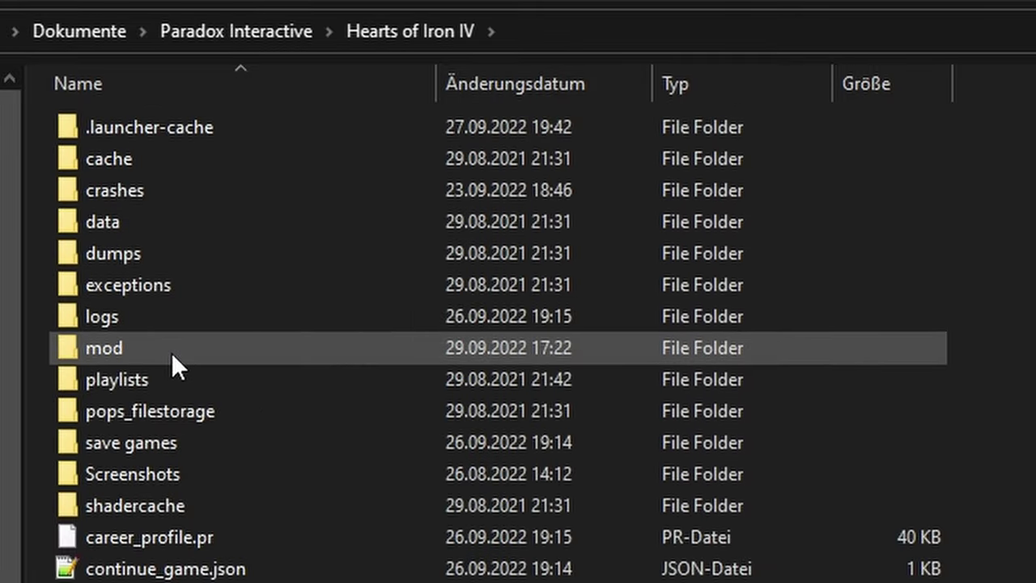
double_click(171, 352)
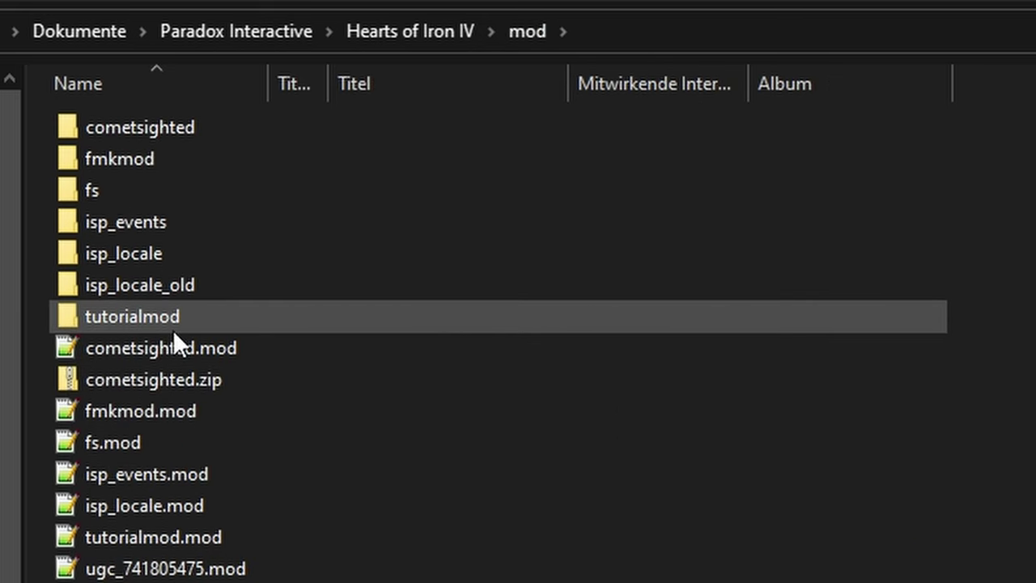
left_click(143, 317)
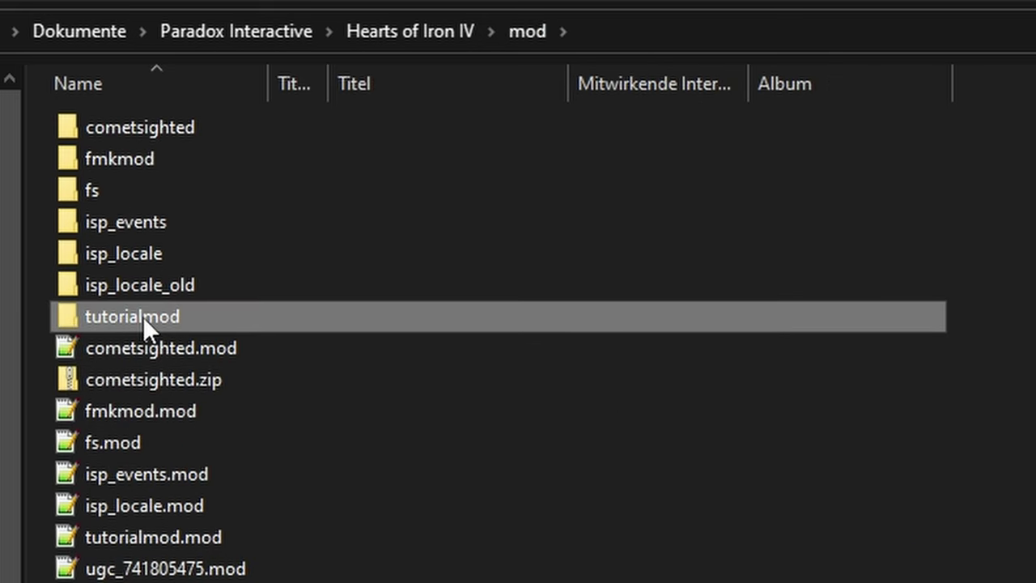
left_click(159, 530, "ctrl")
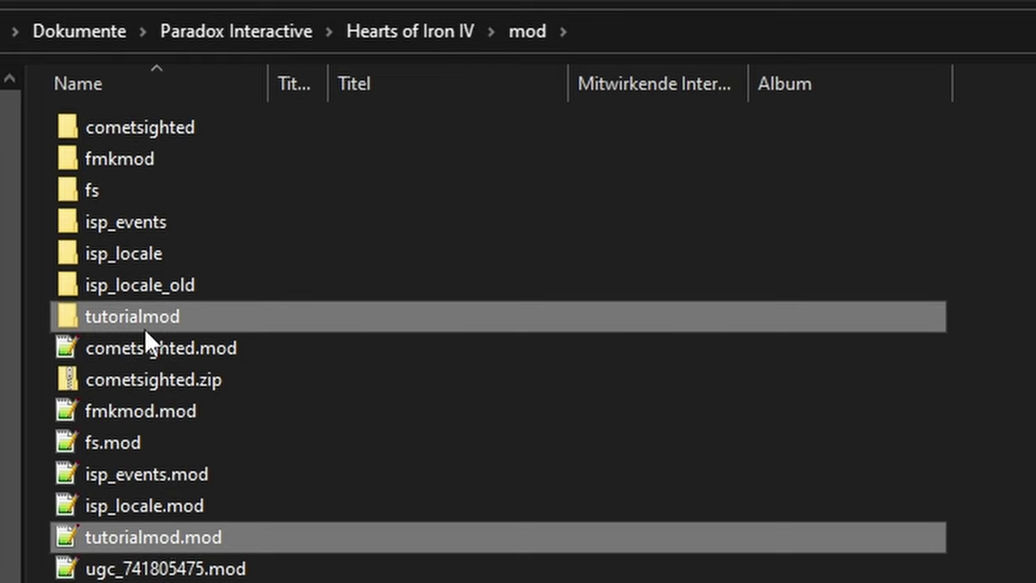
double_click(179, 316)
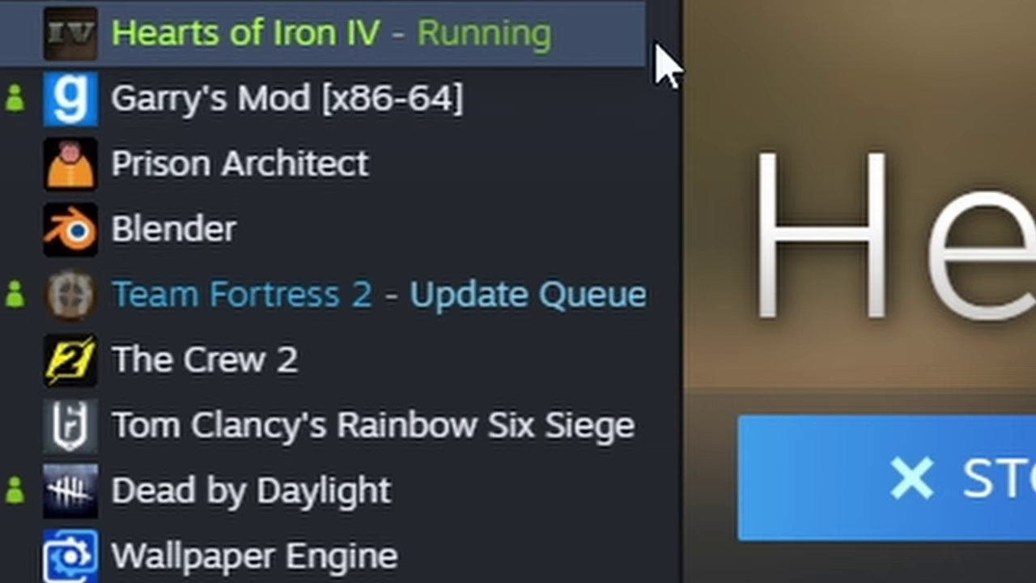
Open the Hearts of Iron IV install folder via the game's Properties › Local Files › Browse
right_click(451, 25)
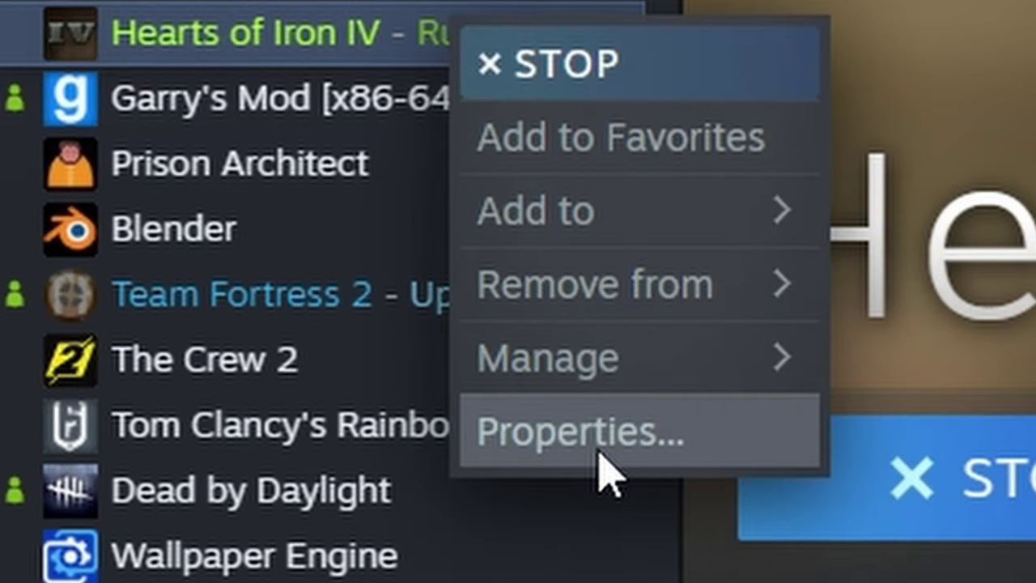
left_click(600, 454)
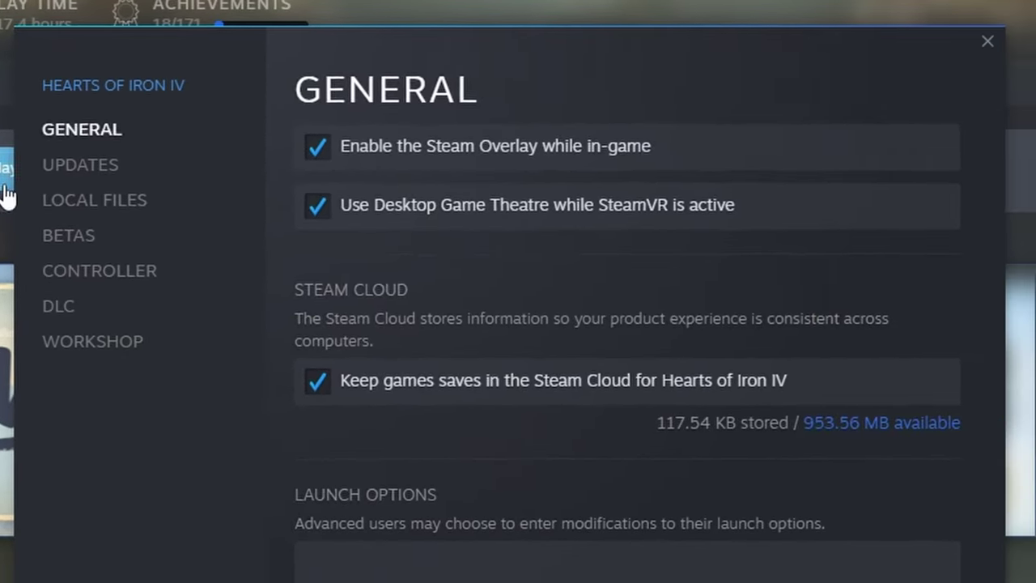
left_click(328, 443)
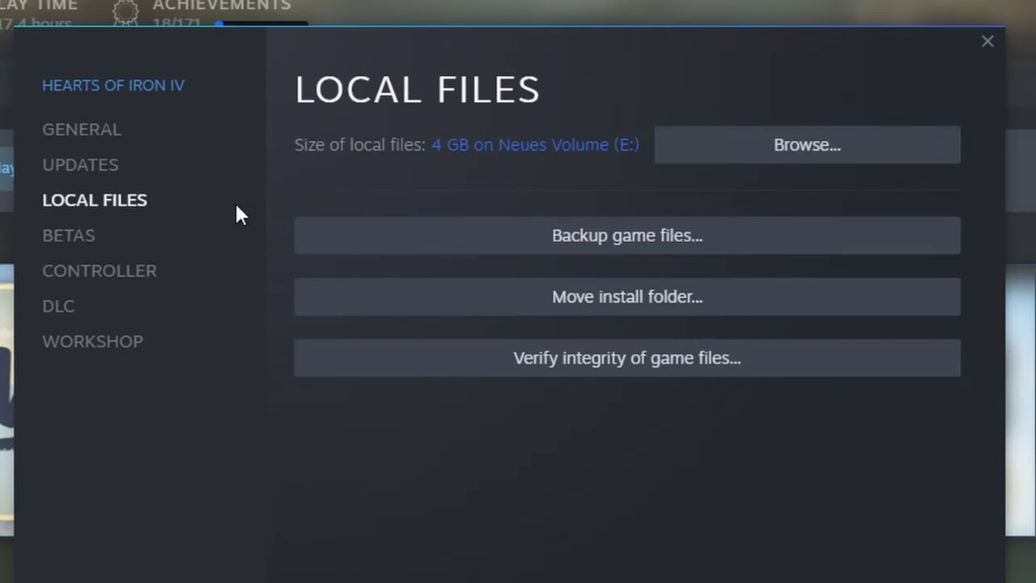
left_click(779, 161)
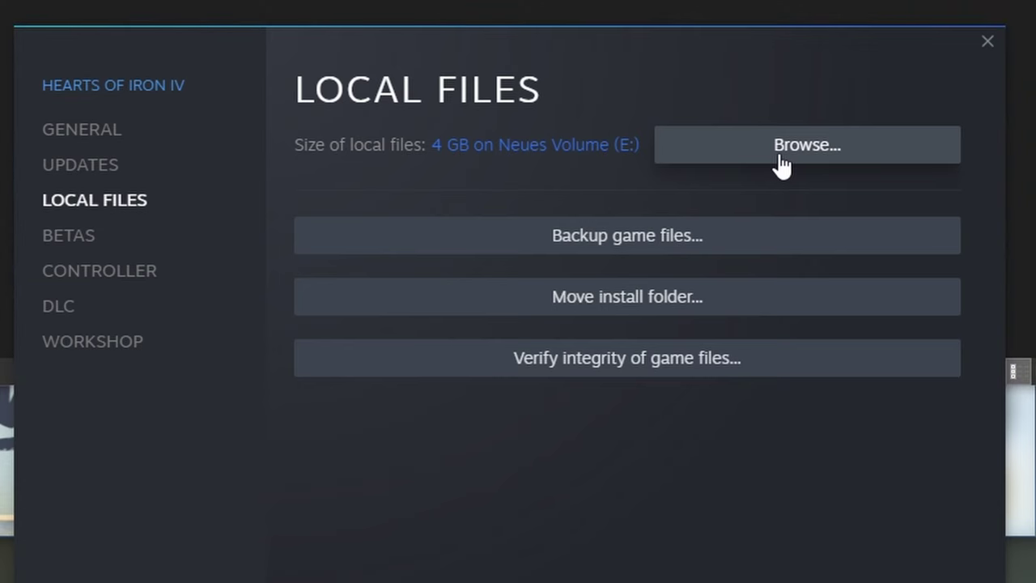
left_click(987, 40)
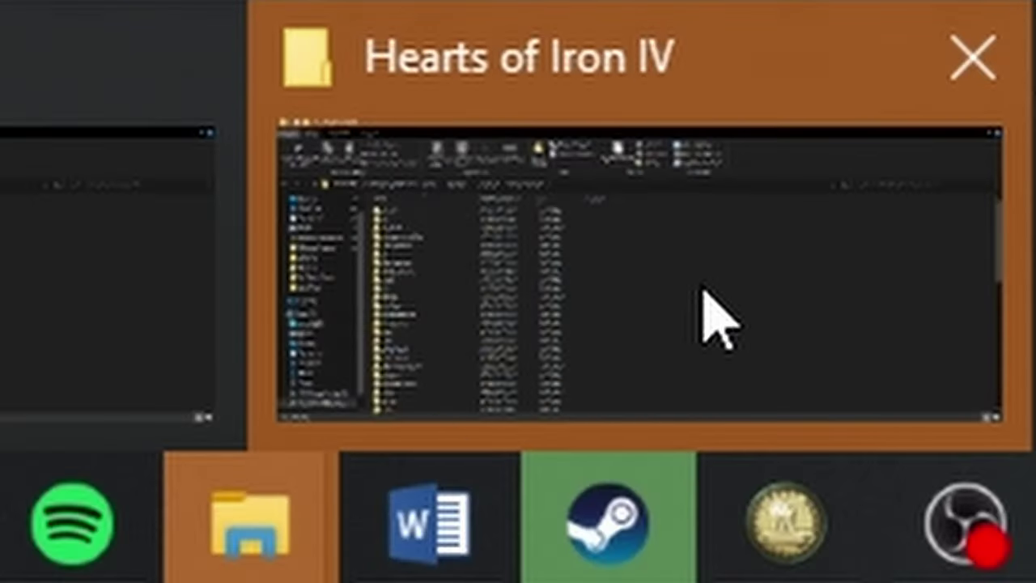
left_click(717, 312)
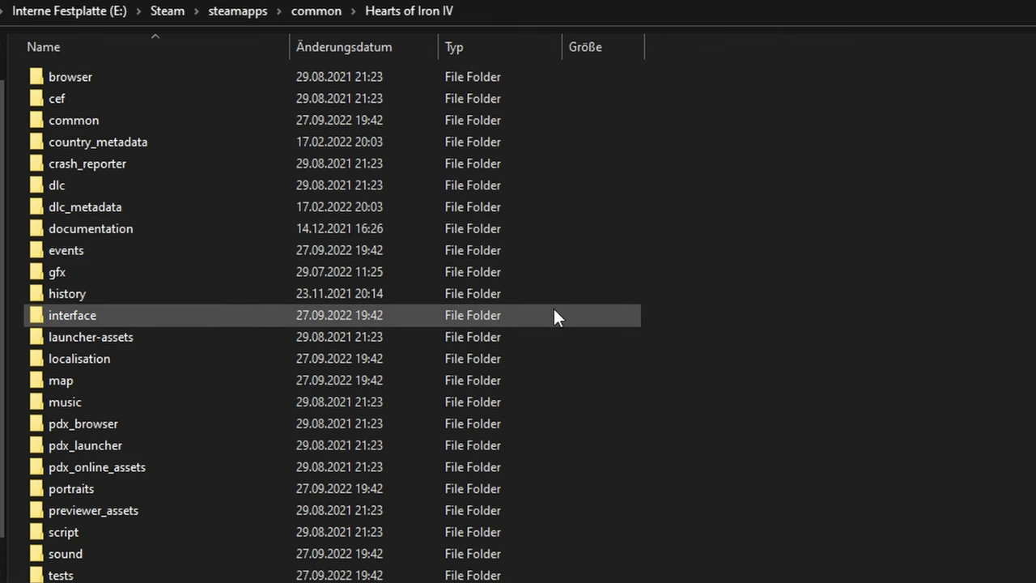
Navigate the install folder into gfx › leaders › CAN to view the Canadian portrait .dds files
double_click(514, 277)
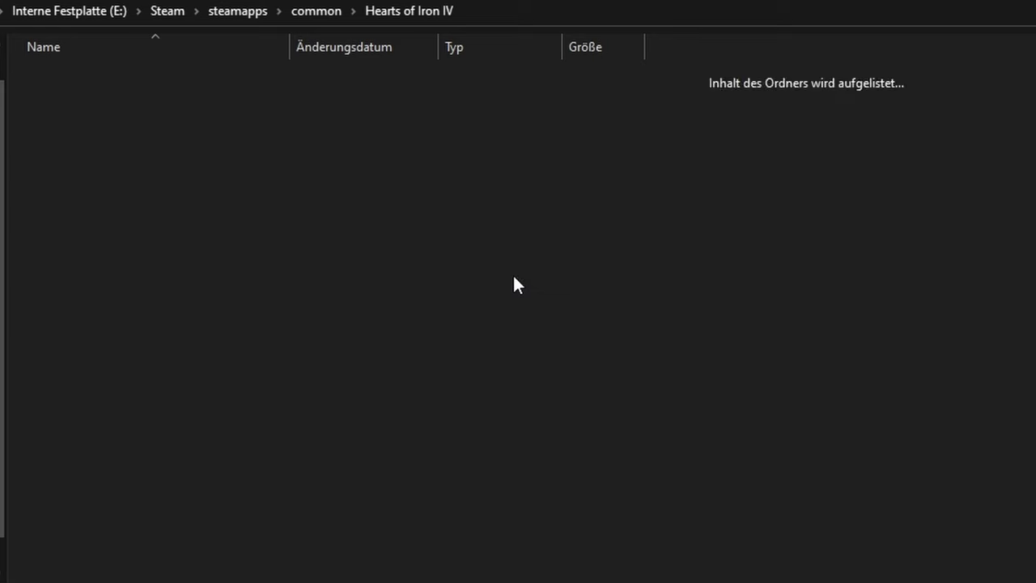
key("l")
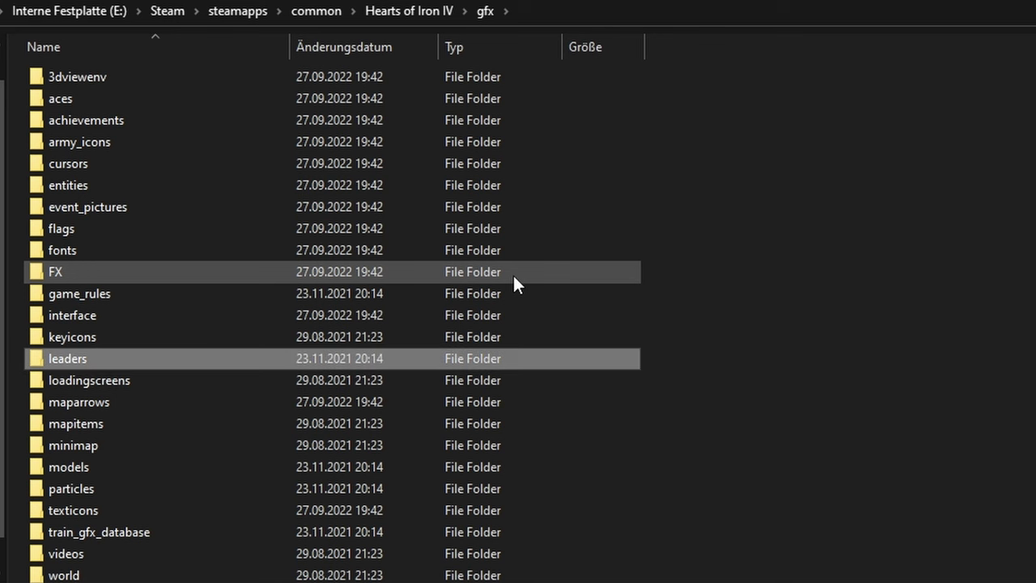
key("Return")
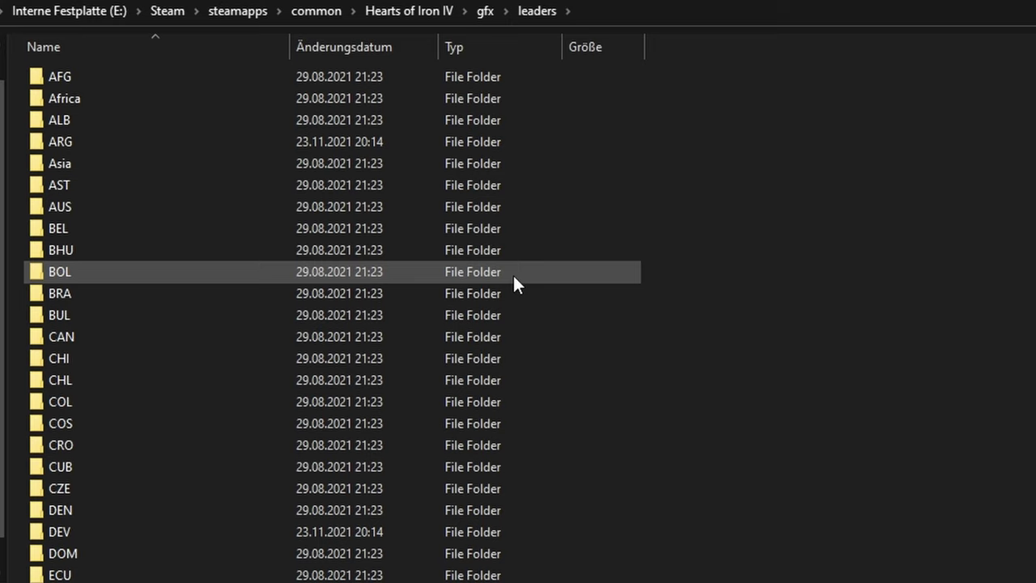
key("c")
key("Return")
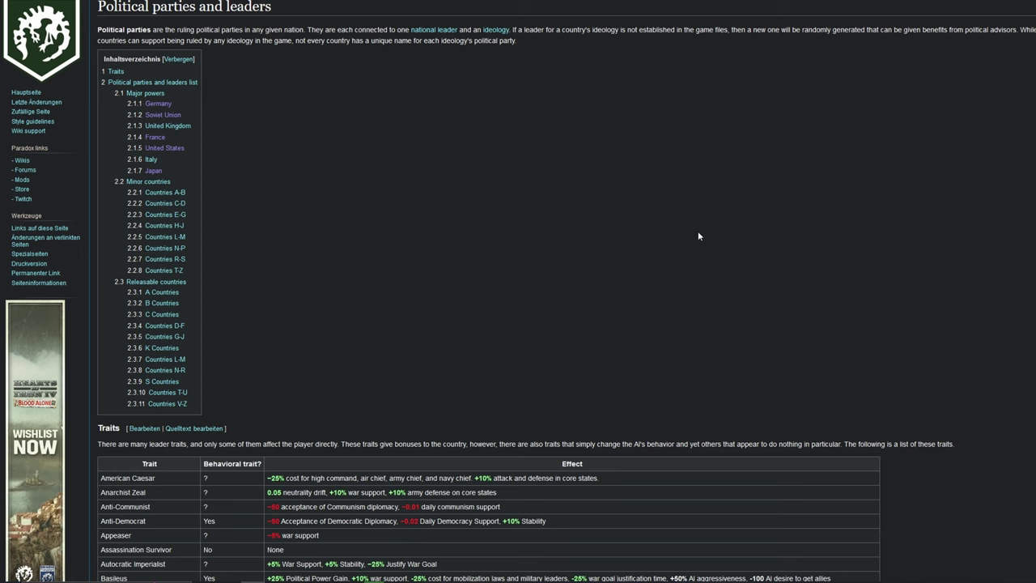
Search the wiki leaders page for Canada and highlight its 1936 leader row
key("ctrl+f")
type("Canada")
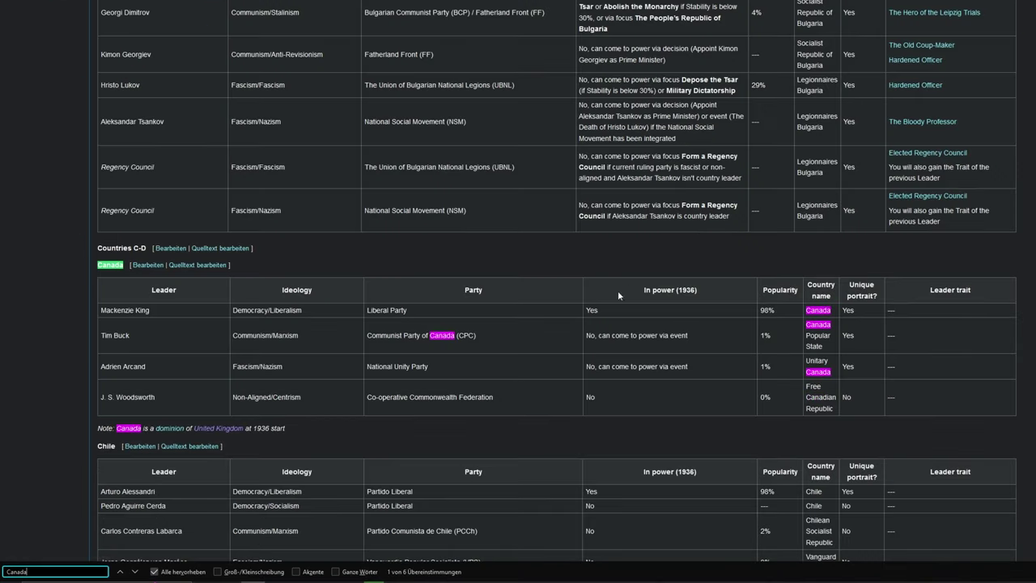
left_click_drag(584, 310, 113, 310)
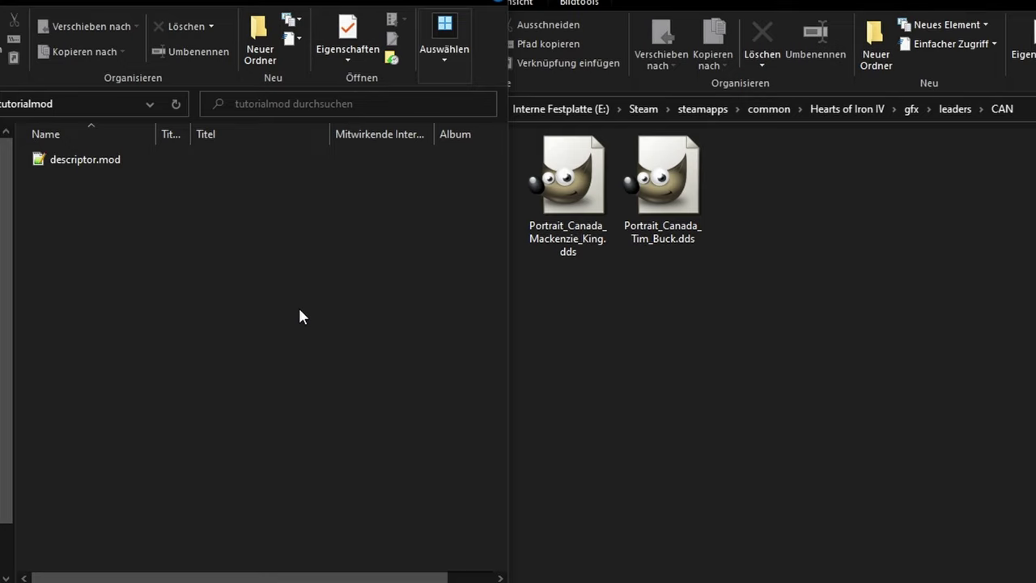
Create nested gfx › leaders › CAN folders in tutorialmod and paste the Mackenzie King portrait into CAN
left_click(257, 51)
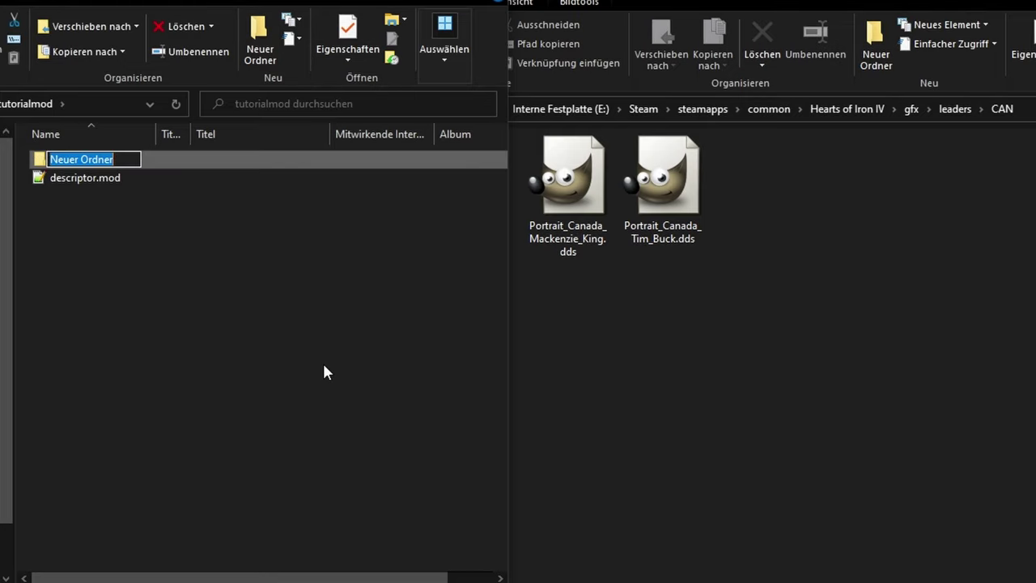
type("gfx")
key("Return")
key("Return")
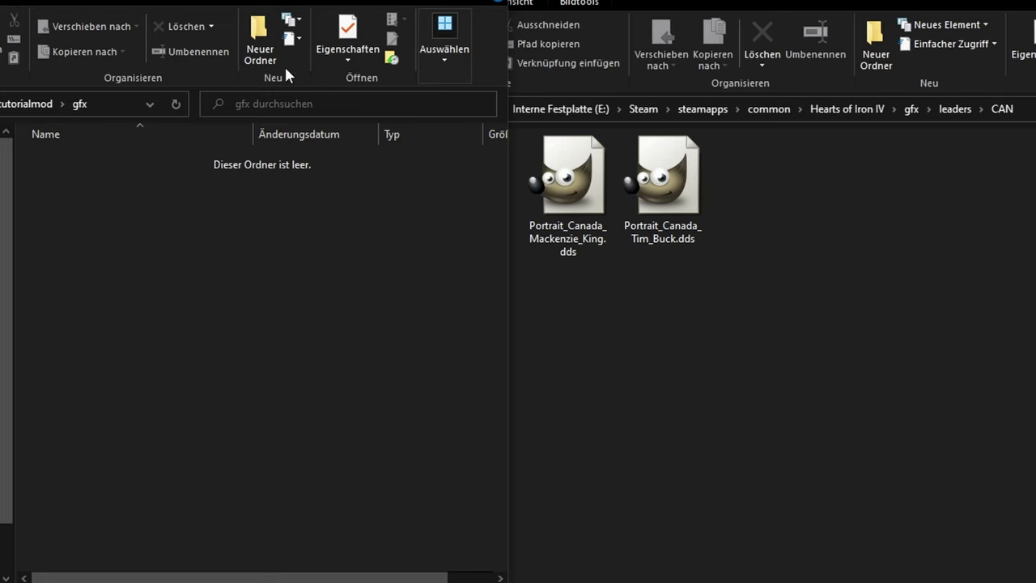
left_click(273, 64)
type("leaders")
key("Return")
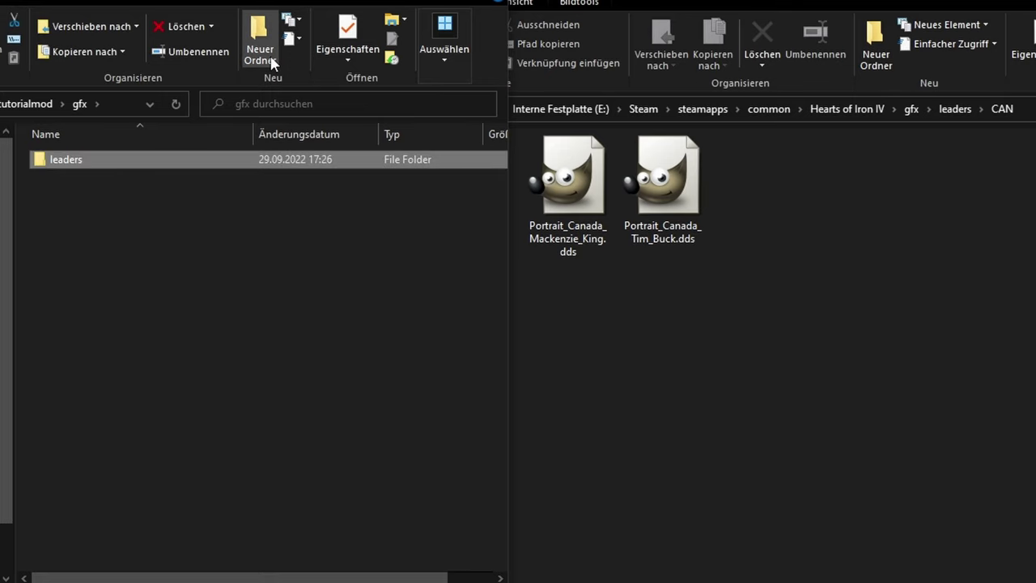
key("Return")
left_click(273, 64)
type("CAN")
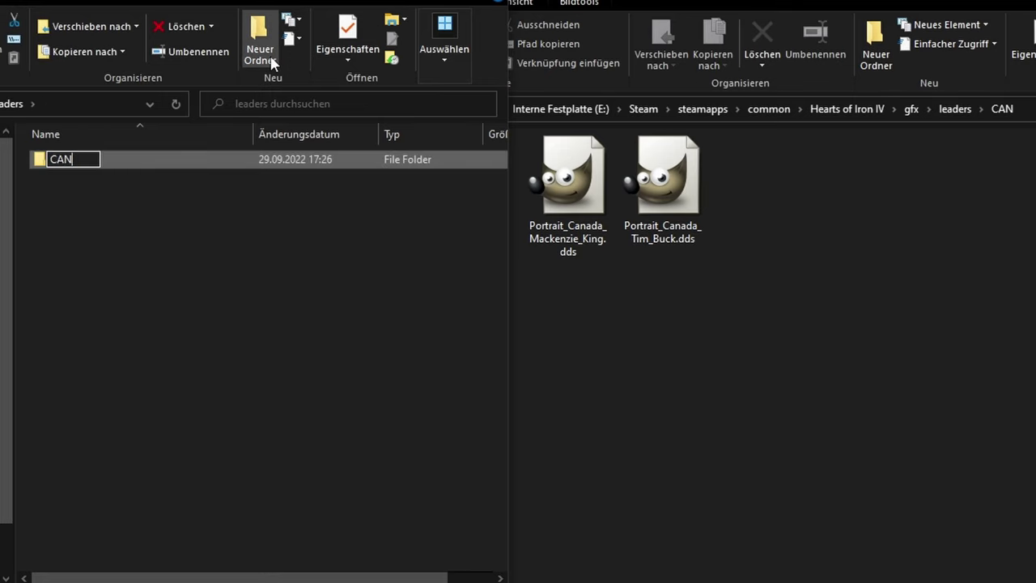
key("Return")
key("Return")
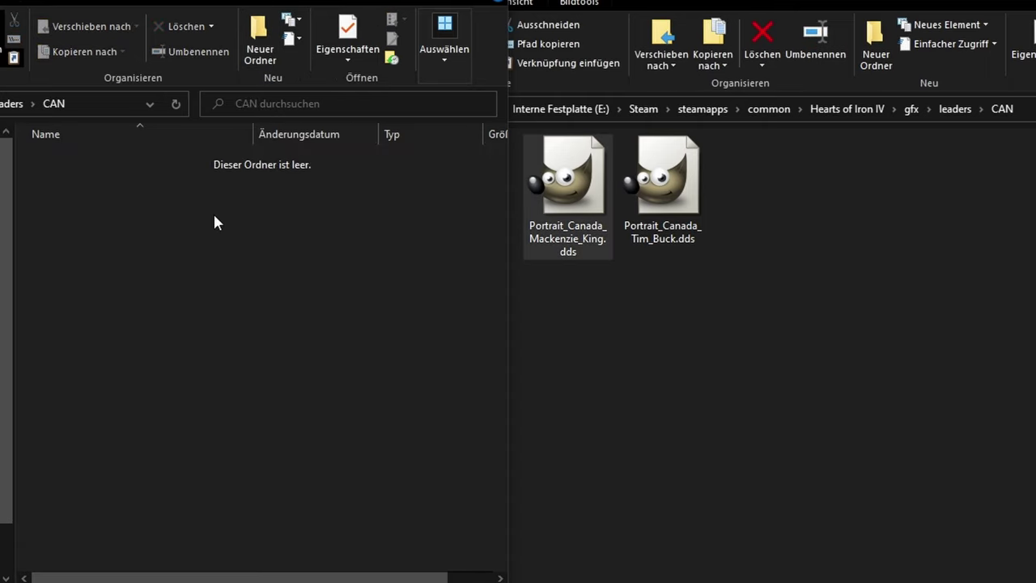
key("ctrl+v")
scroll(209, 209, "up", 3, "ctrl")
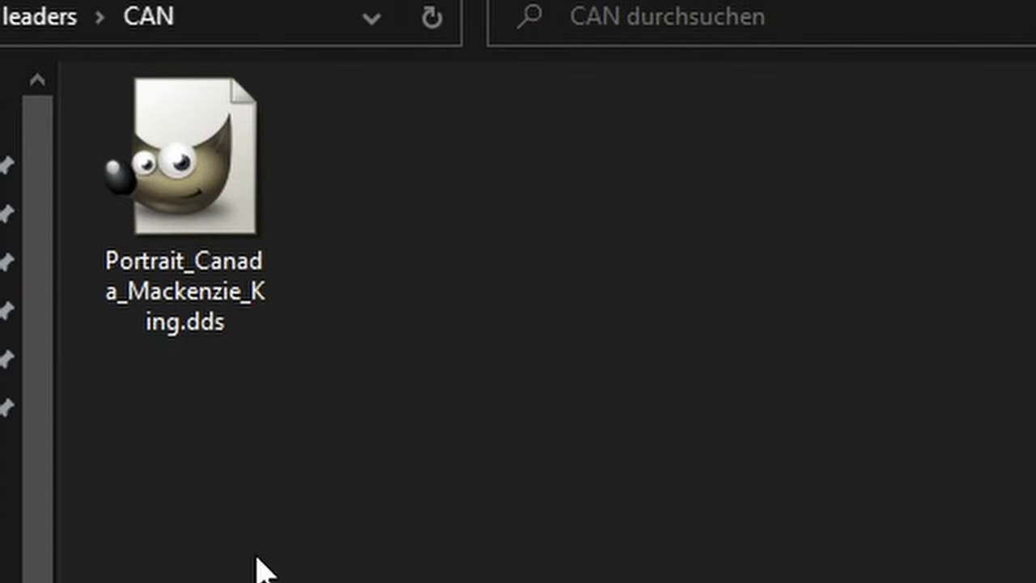
Open Portrait_Canada_Mackenzie_King.dds in GIMP, accepting the Load DDS defaults
left_click(198, 278)
double_click(199, 277)
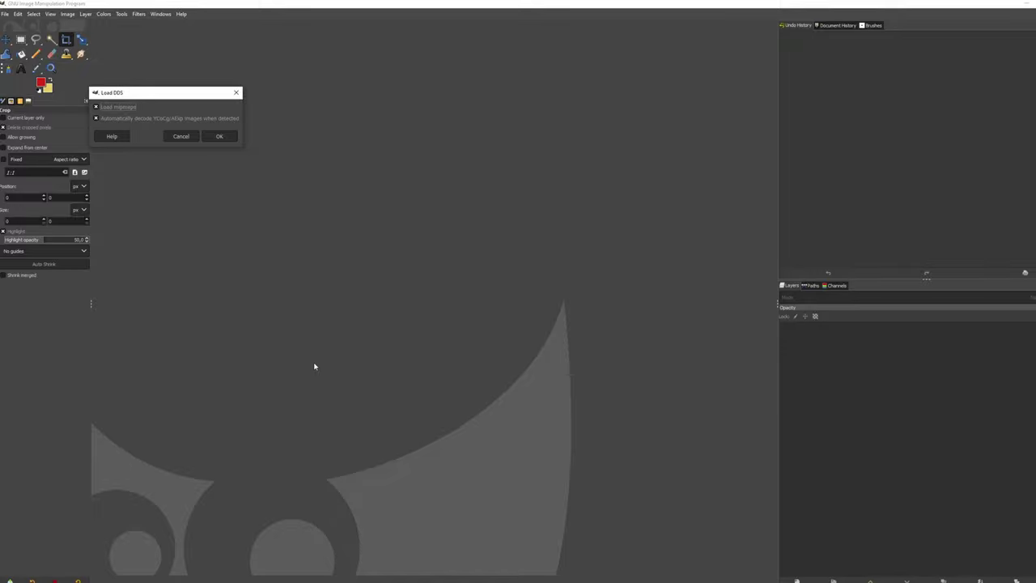
left_click(215, 138)
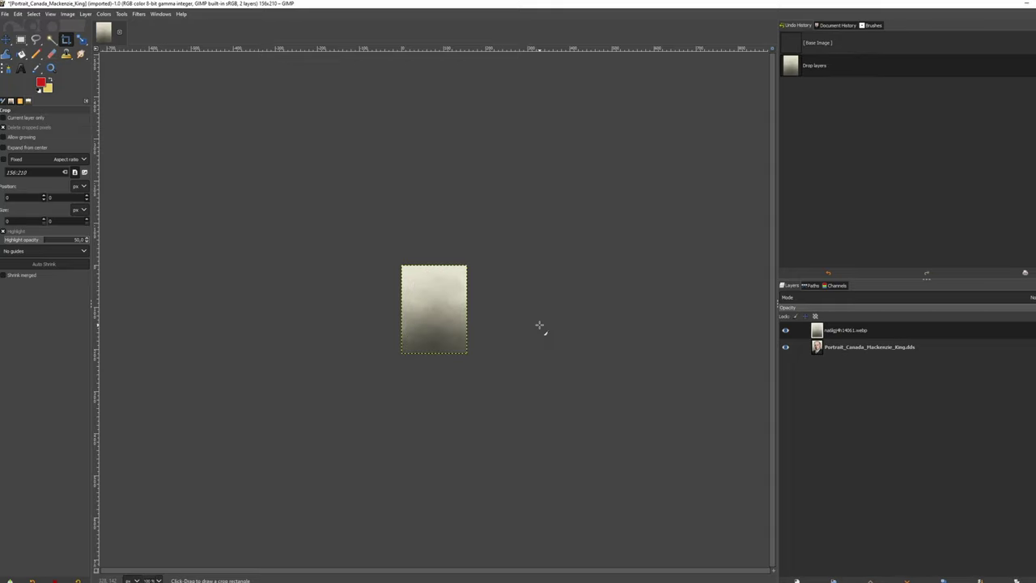
Bring up the canvas context menu and close it without choosing anything
right_click(434, 309)
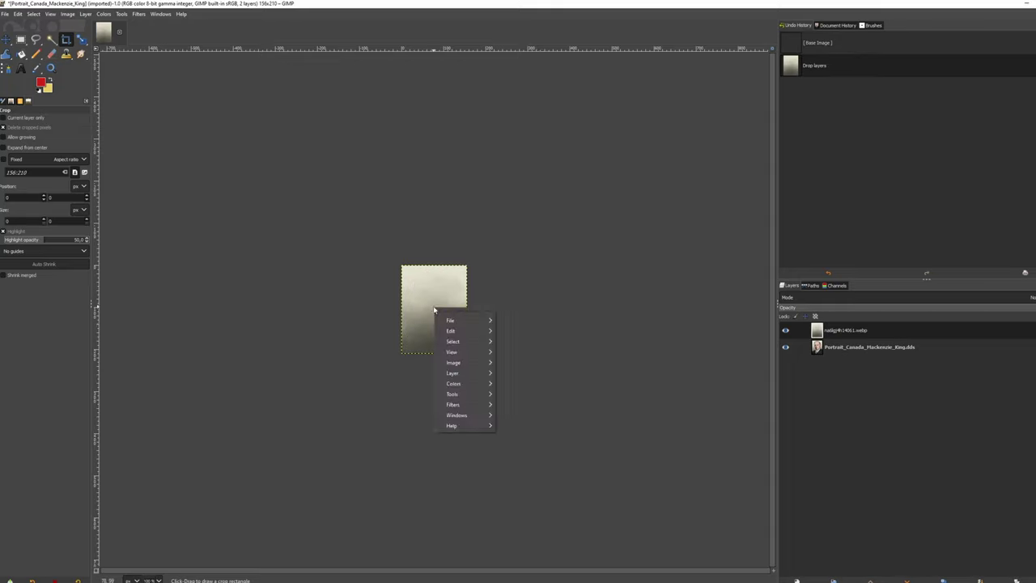
mouse_move(461, 372)
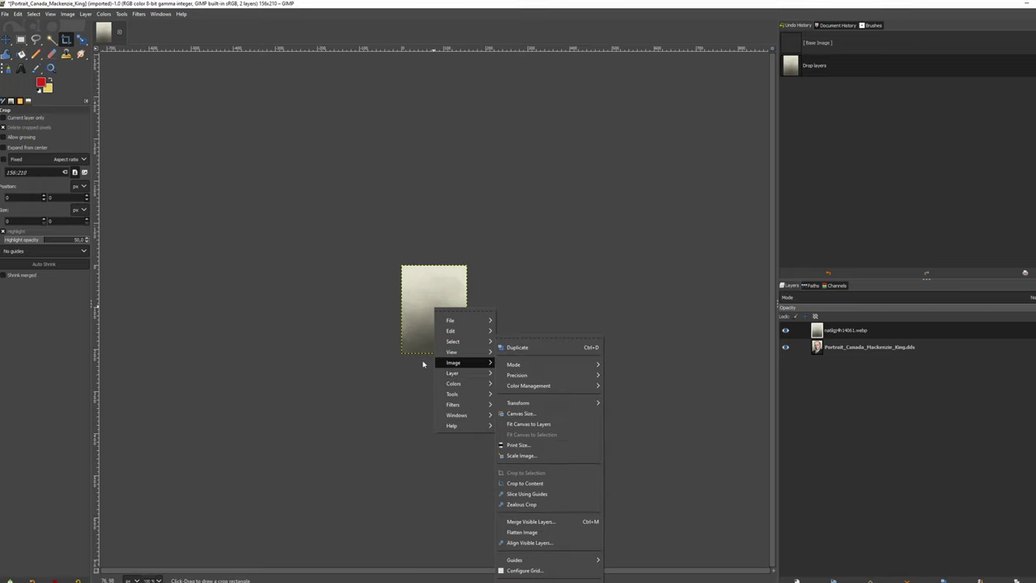
left_click(369, 359)
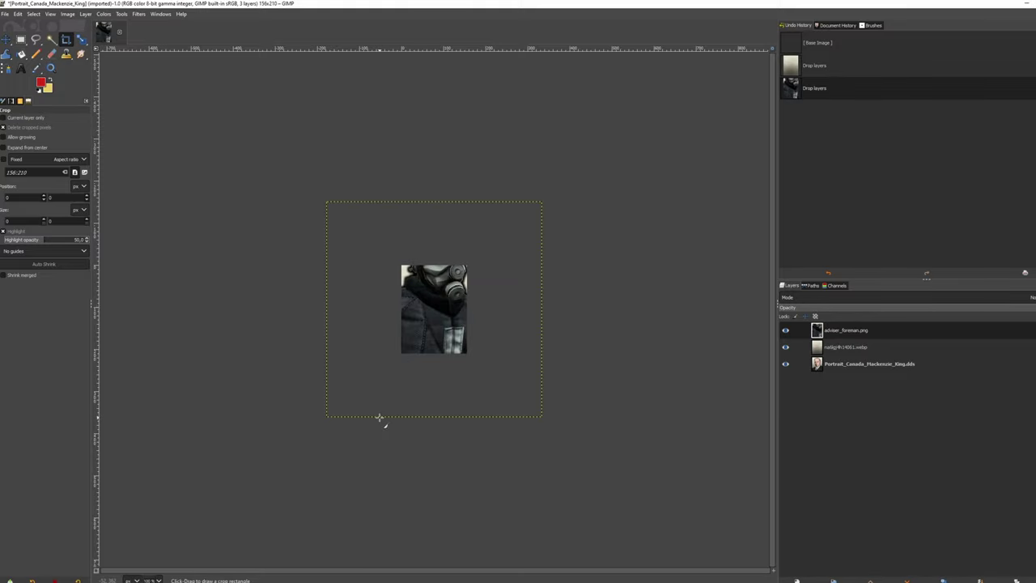
With the Move tool, shift the adviser_foreman.png layer about 40 px down to frame the masked face
right_click(513, 314)
mouse_move(528, 366)
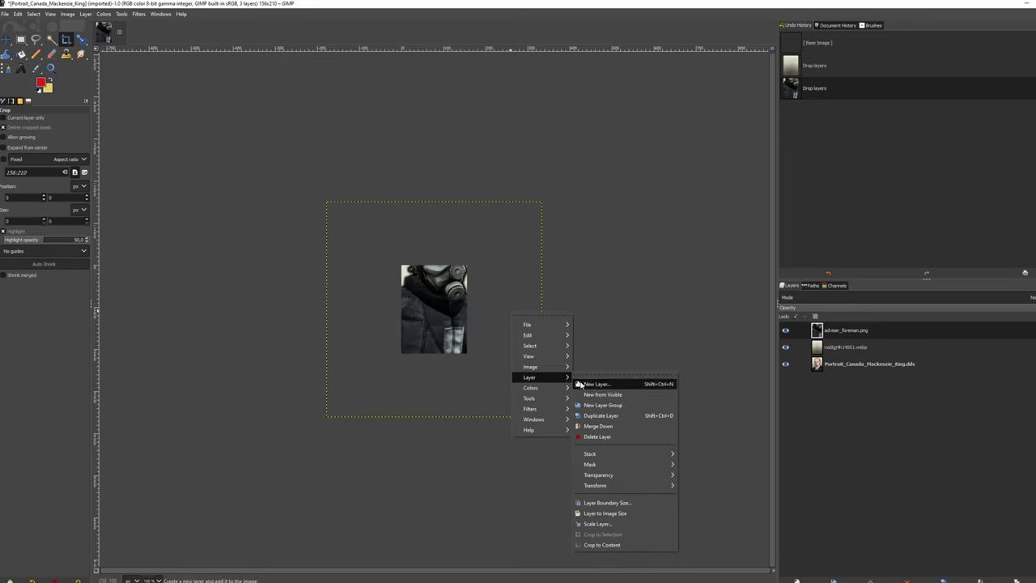
mouse_move(530, 345)
left_click(7, 38)
left_click(7, 39)
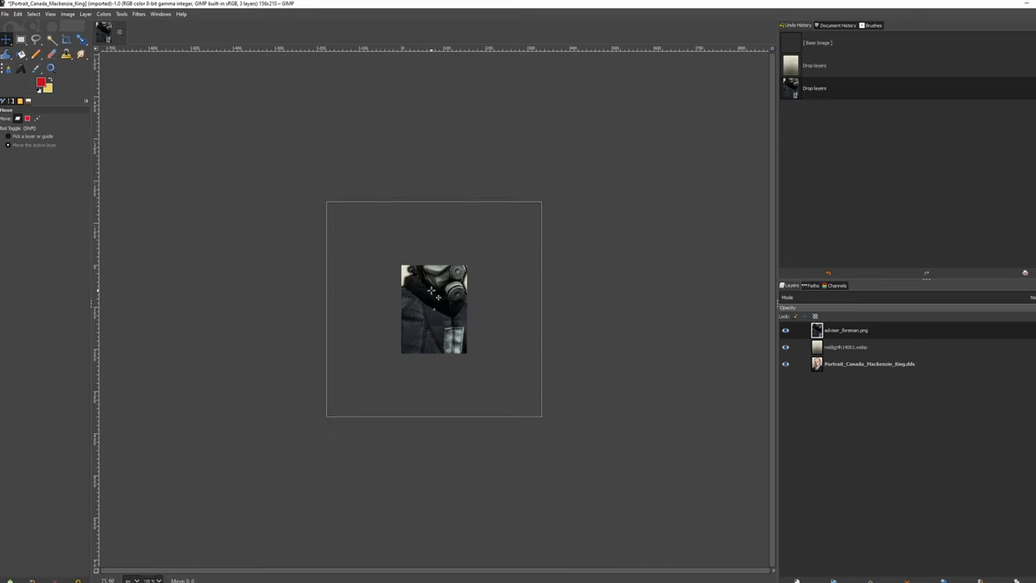
left_click_drag(437, 298, 429, 333)
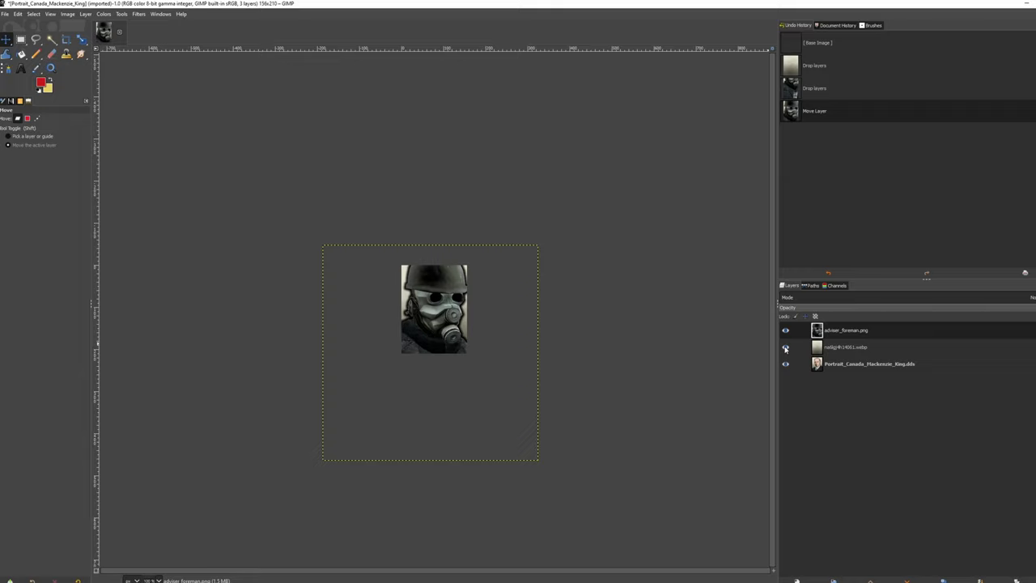
Hide the cloudy middle layer and enlarge adviser_foreman.png with the Scale tool to 429 × 429 px
left_click(785, 347)
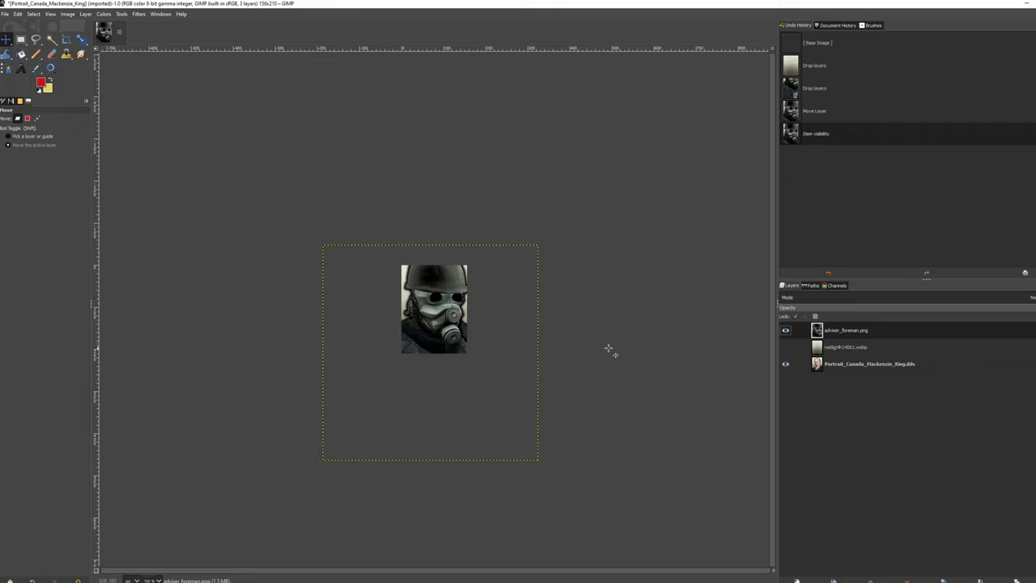
left_click(81, 39)
left_click(520, 391)
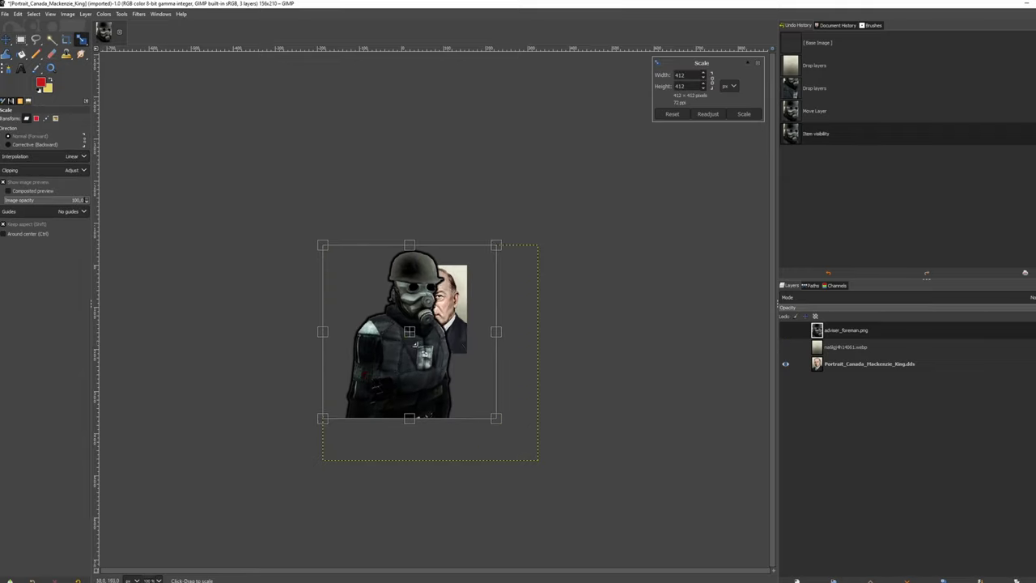
left_click_drag(412, 339, 434, 350)
key("Return")
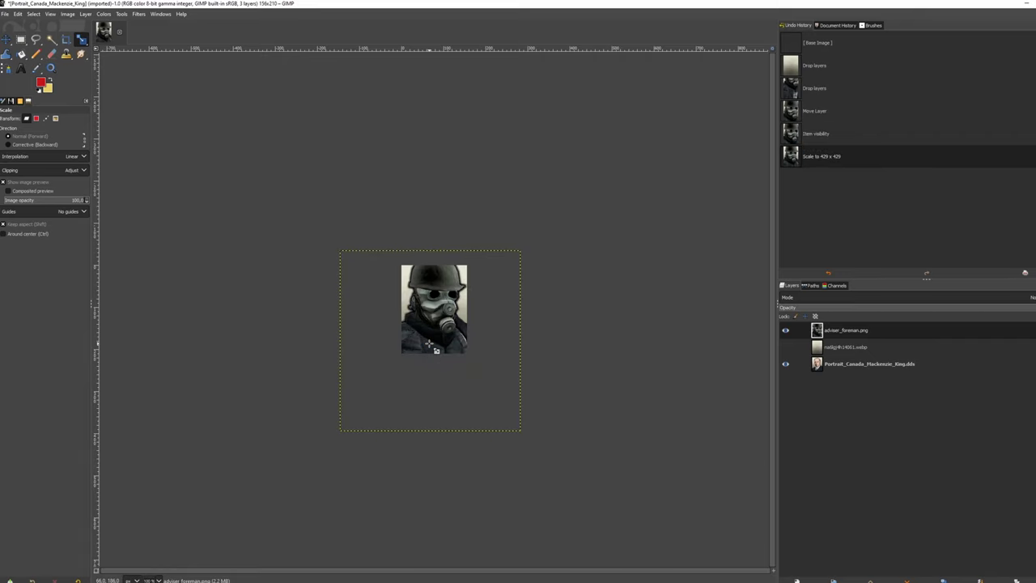
Delete the original Mackenzie King portrait layer
left_click(829, 364)
right_click(830, 364)
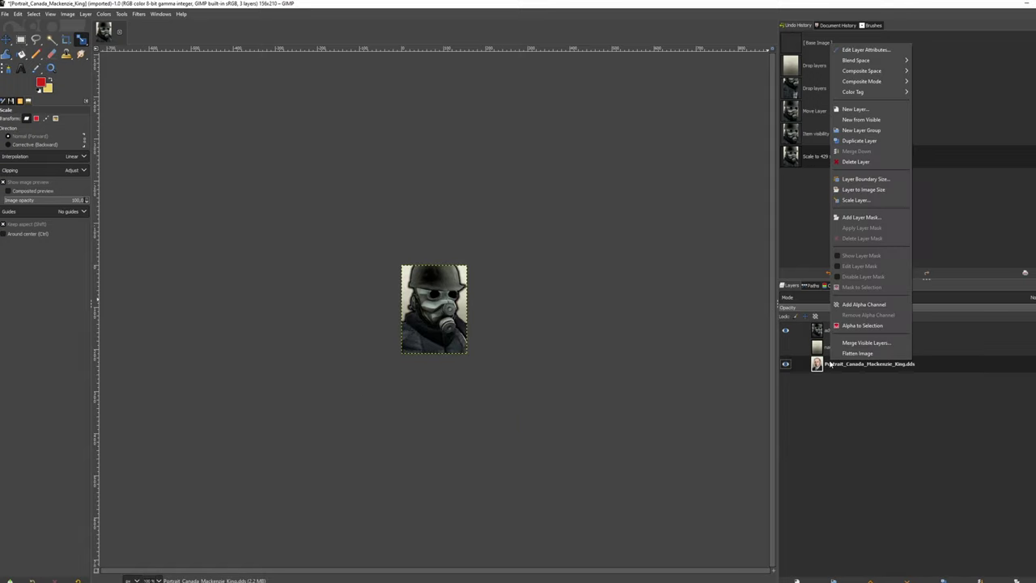
left_click(854, 162)
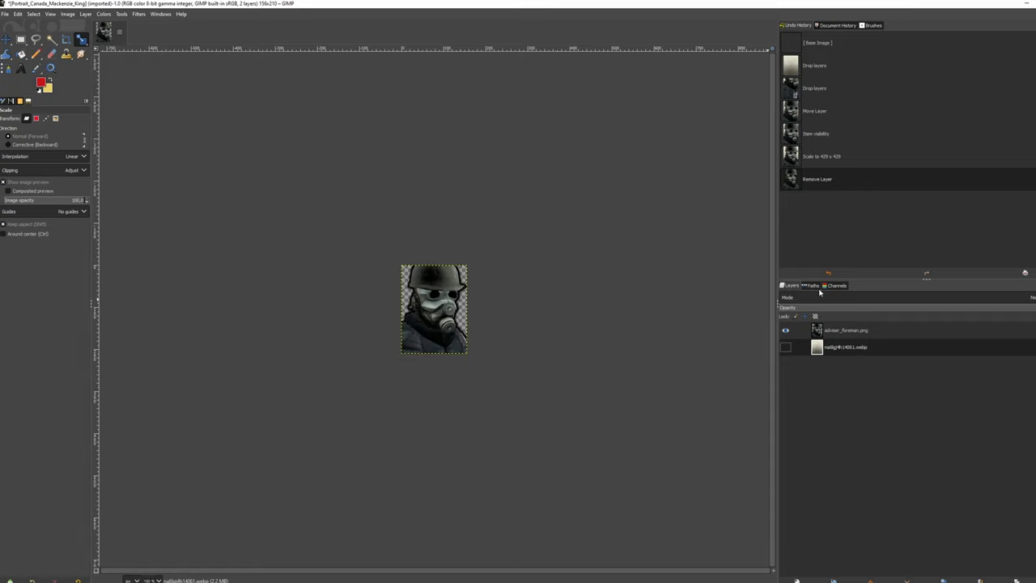
Show the texture layer again and merge the soldier layer down onto it
left_click(785, 349)
right_click(526, 258)
mouse_move(565, 310)
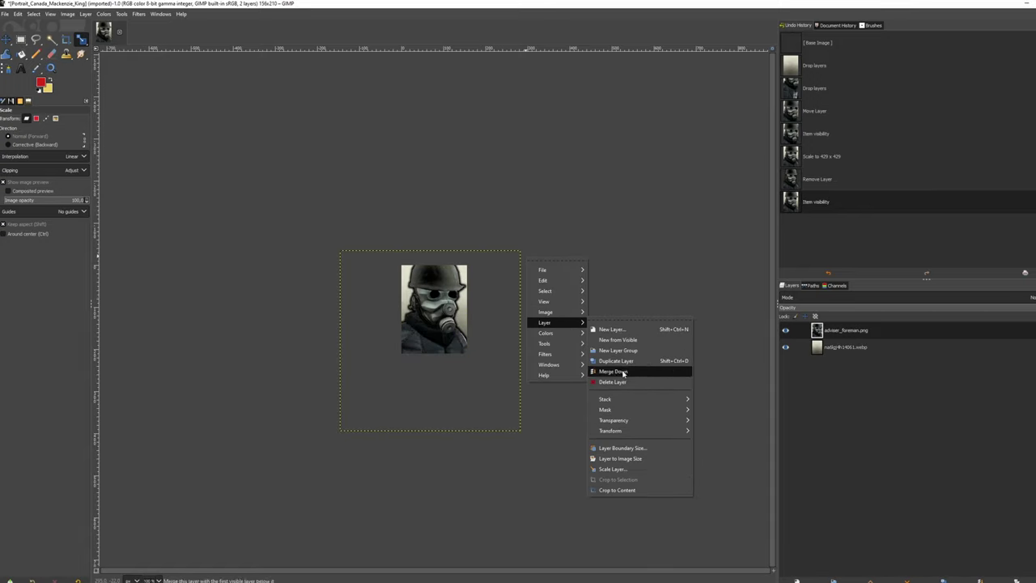
left_click(623, 372)
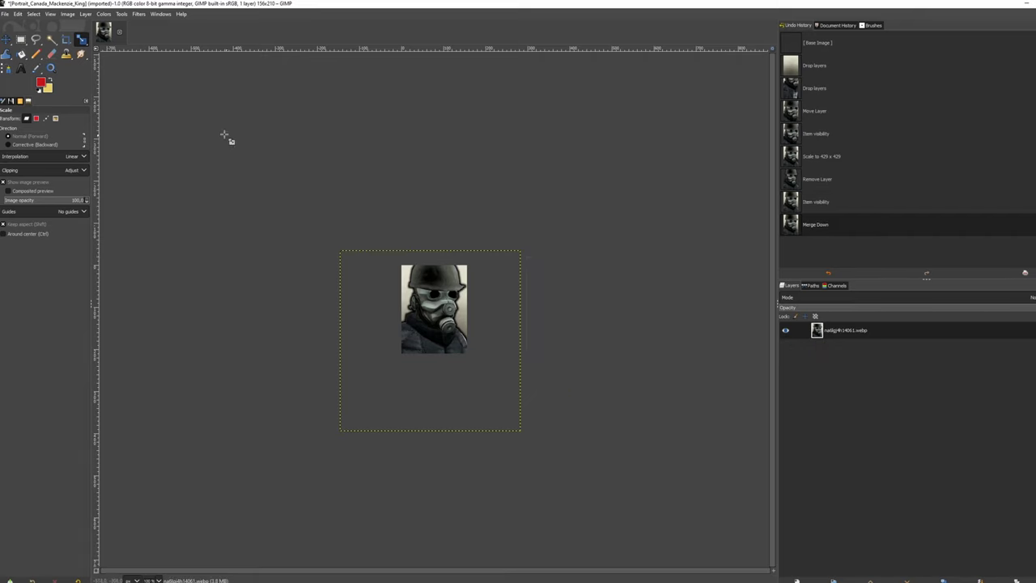
Crop the image to the 156×210 portrait area
left_click(67, 41)
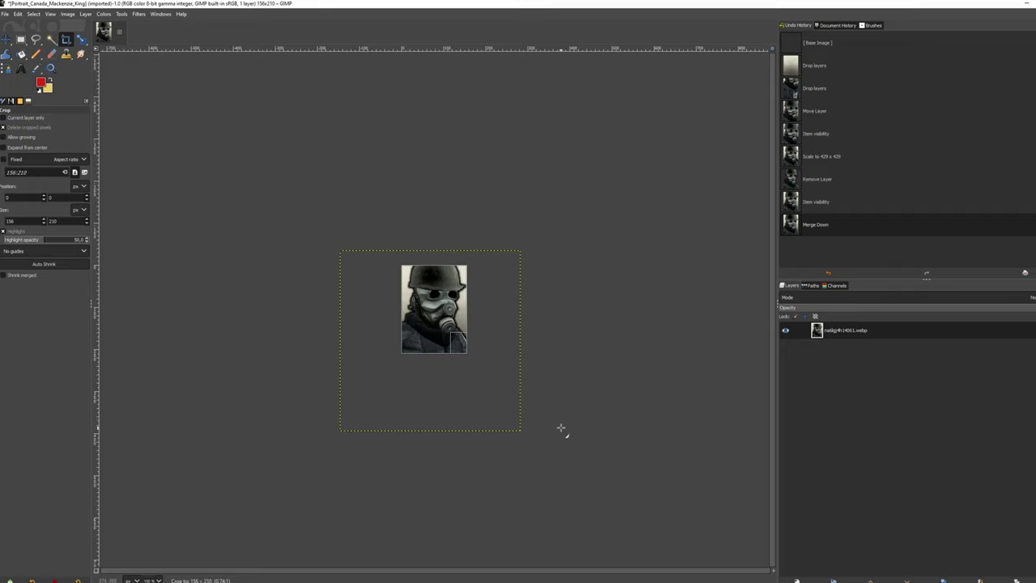
left_click(397, 267)
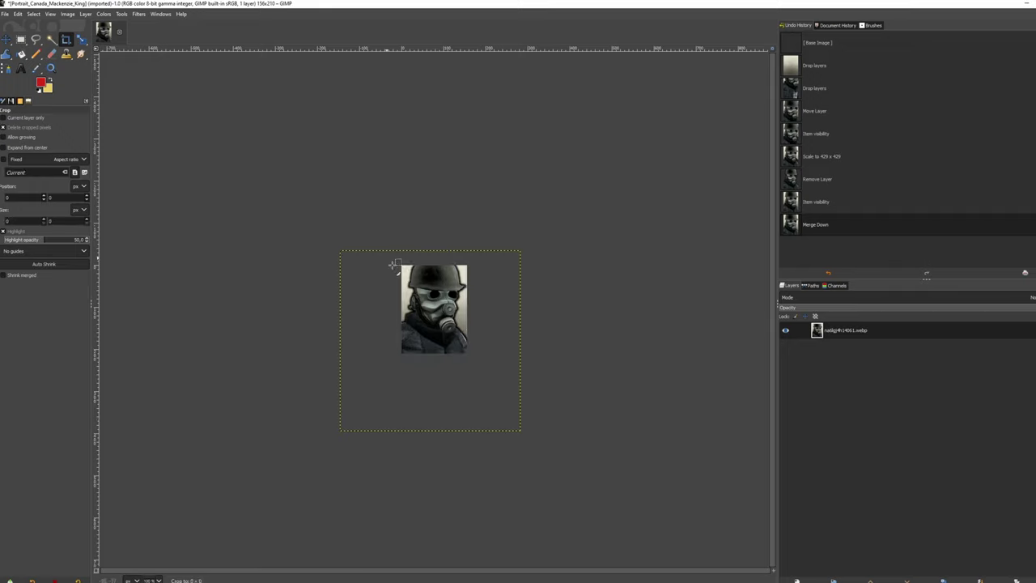
left_click(548, 415)
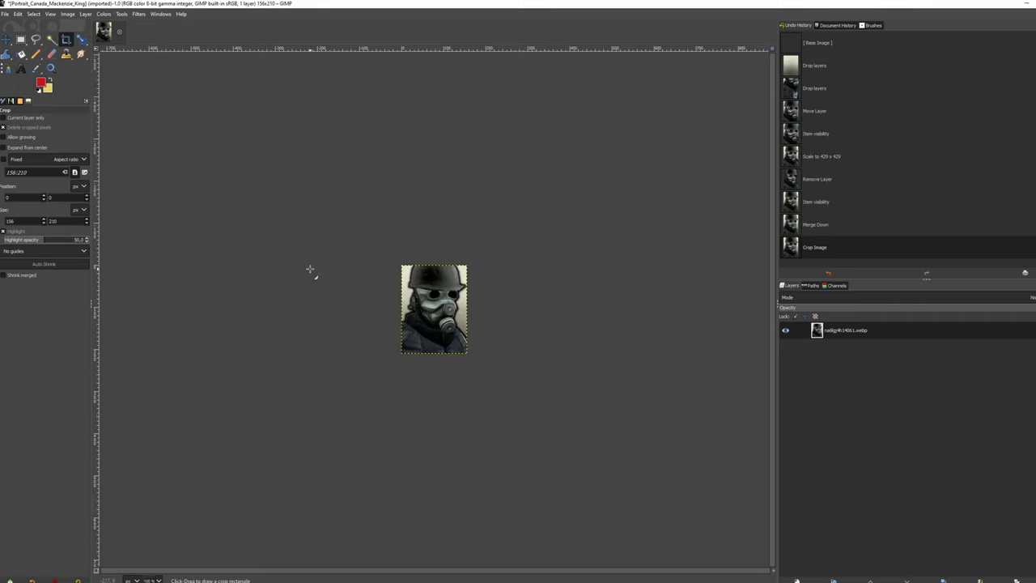
left_click(5, 14)
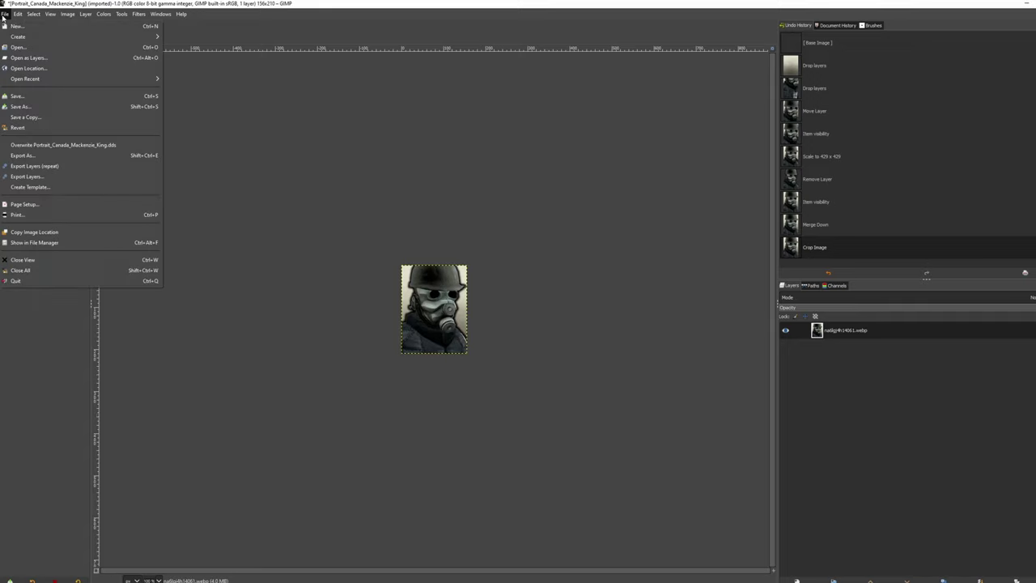
left_click(205, 139)
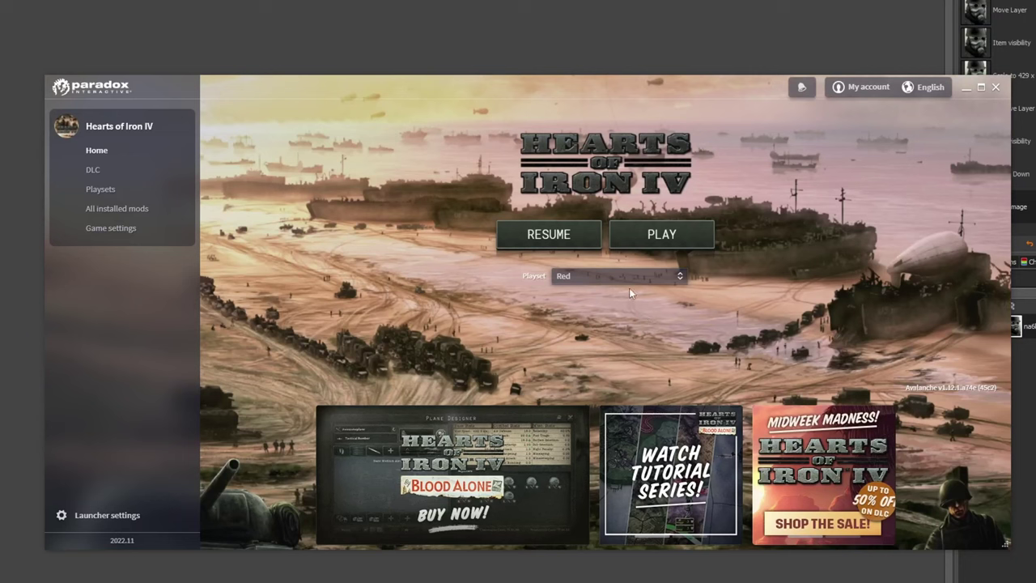
Add a 'Modtest' playset, launch the game with the Red playset, and open Canada's diplomacy overview
left_click(621, 276)
left_click(603, 290)
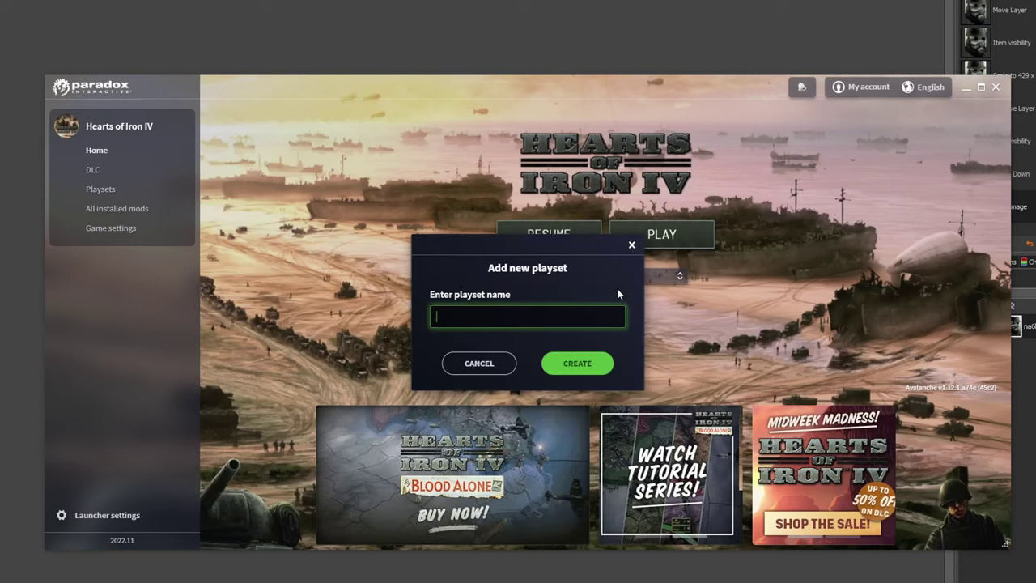
type("Modtest")
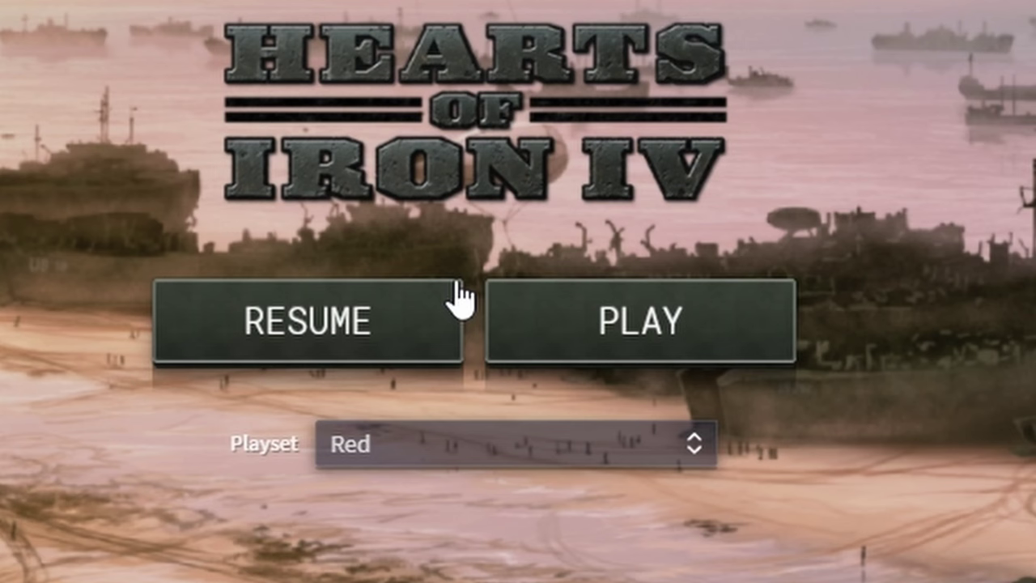
left_click(544, 338)
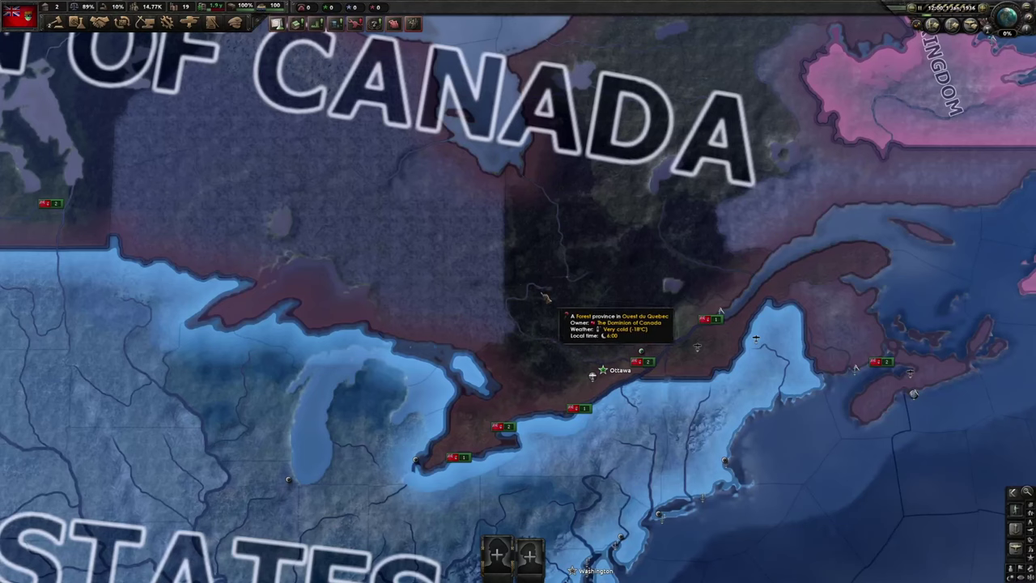
left_click(545, 297)
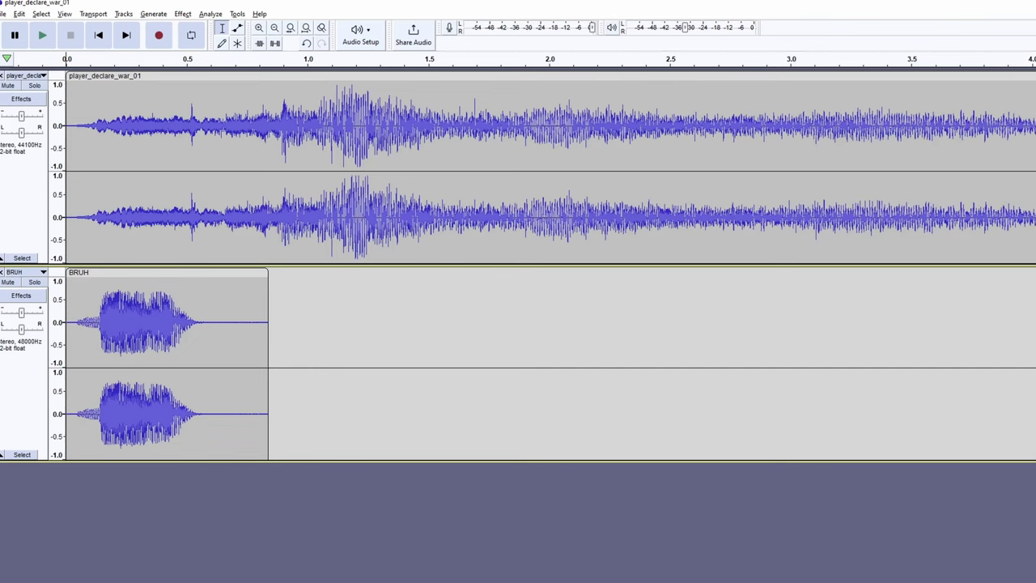
left_click(34, 85)
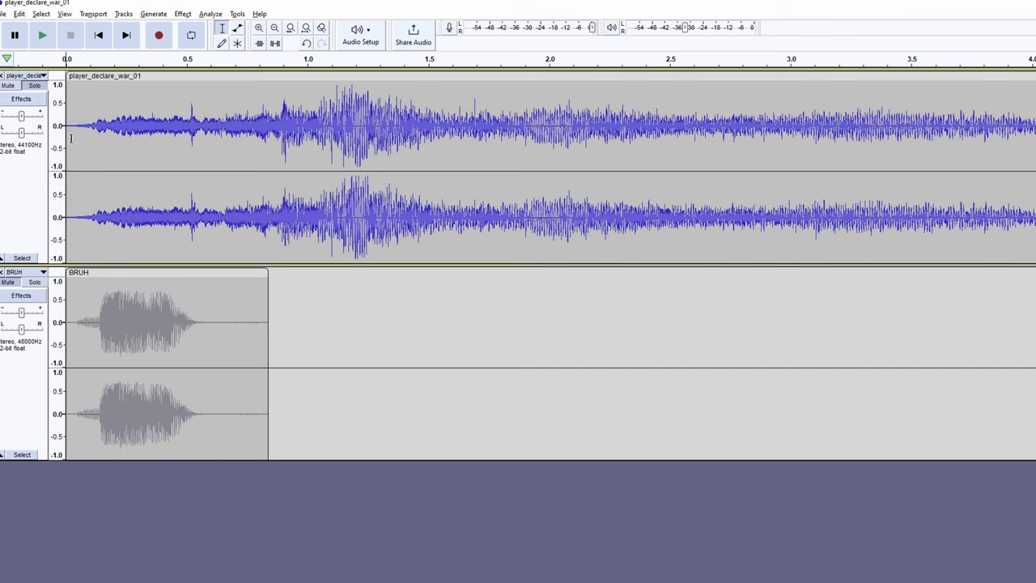
key("space")
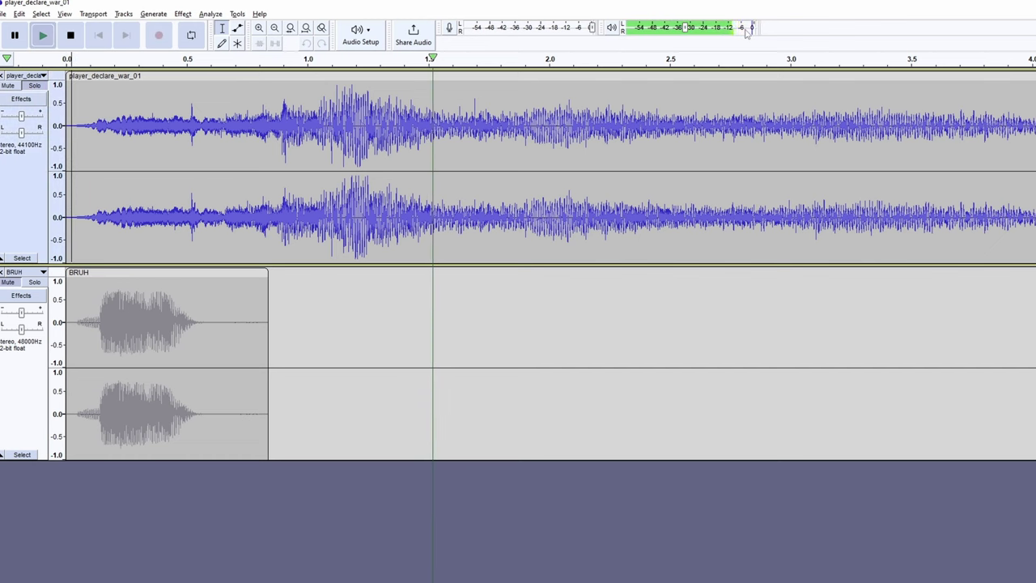
key("space")
key("shift+s")
key("space")
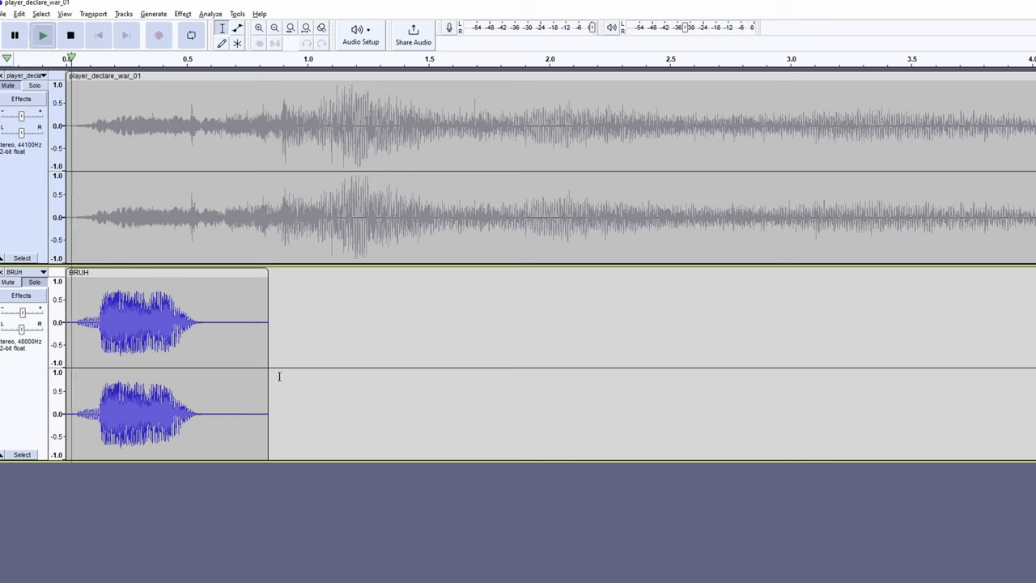
key("space")
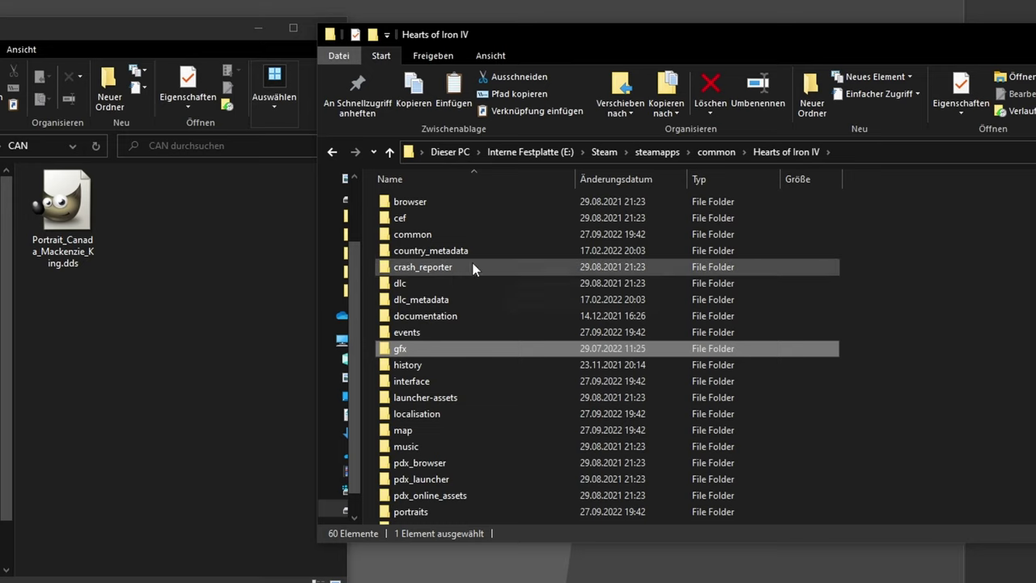
Copy Portrait_Canada_Charles_Foulkes.dds from dlc018_together_for_victory/gfx/leaders/CAN into the mod's CAN folder
double_click(403, 282)
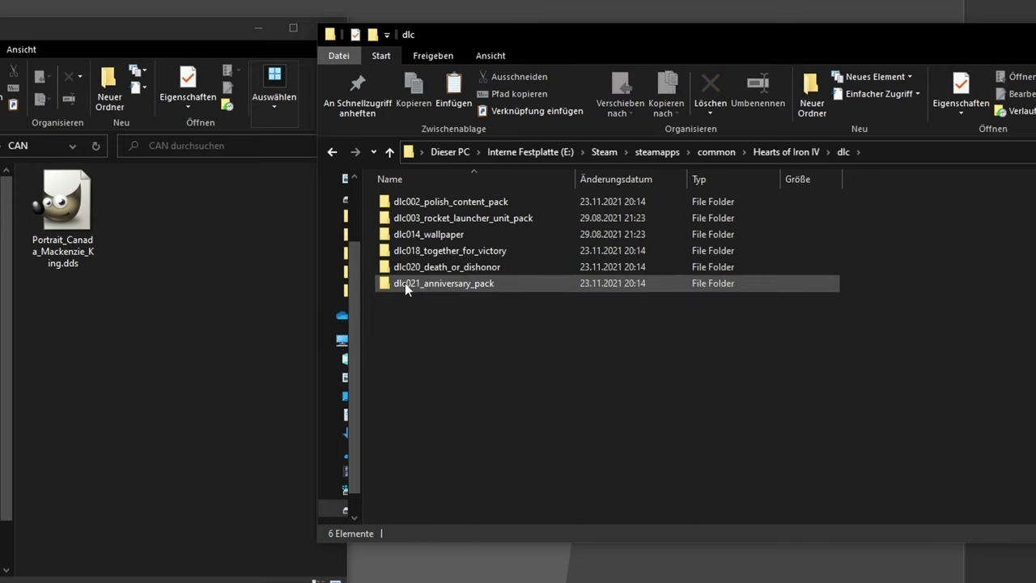
double_click(527, 252)
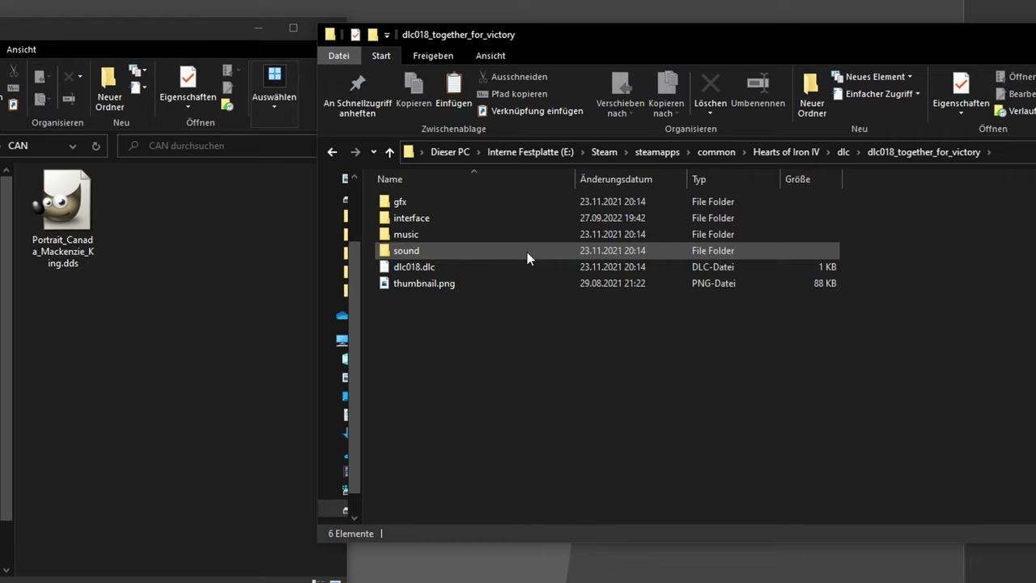
double_click(544, 205)
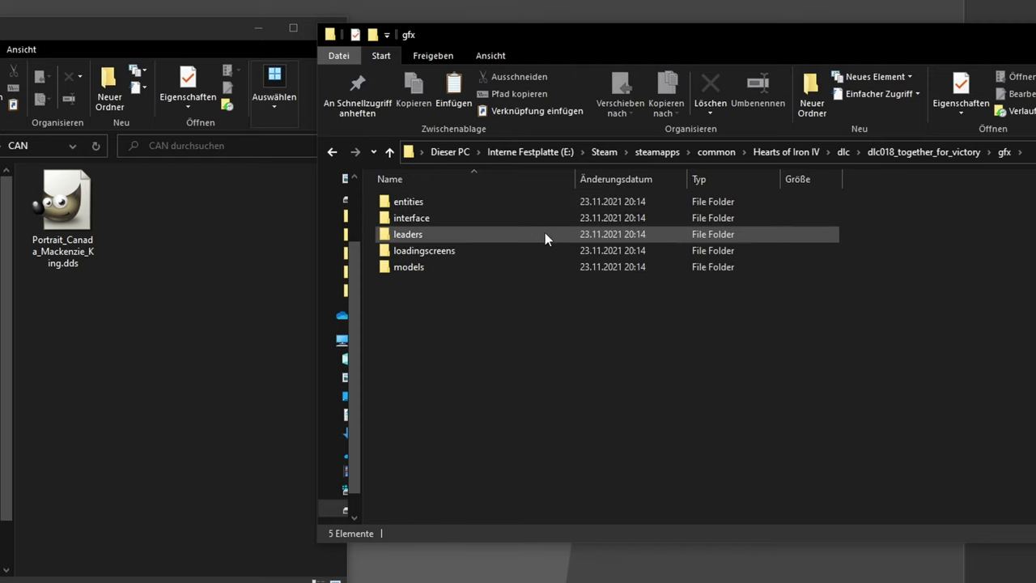
double_click(544, 233)
double_click(538, 222)
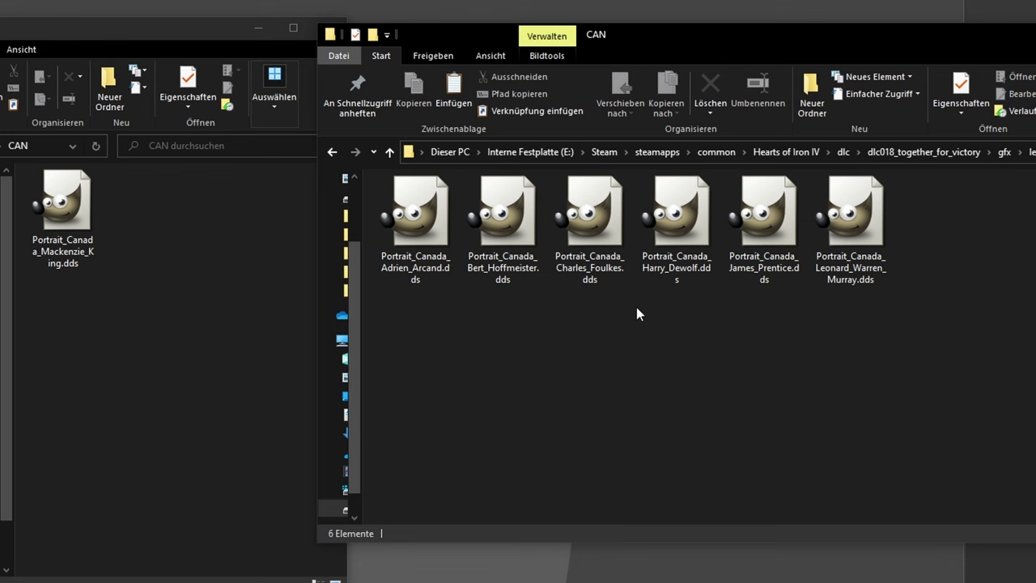
left_click(609, 259)
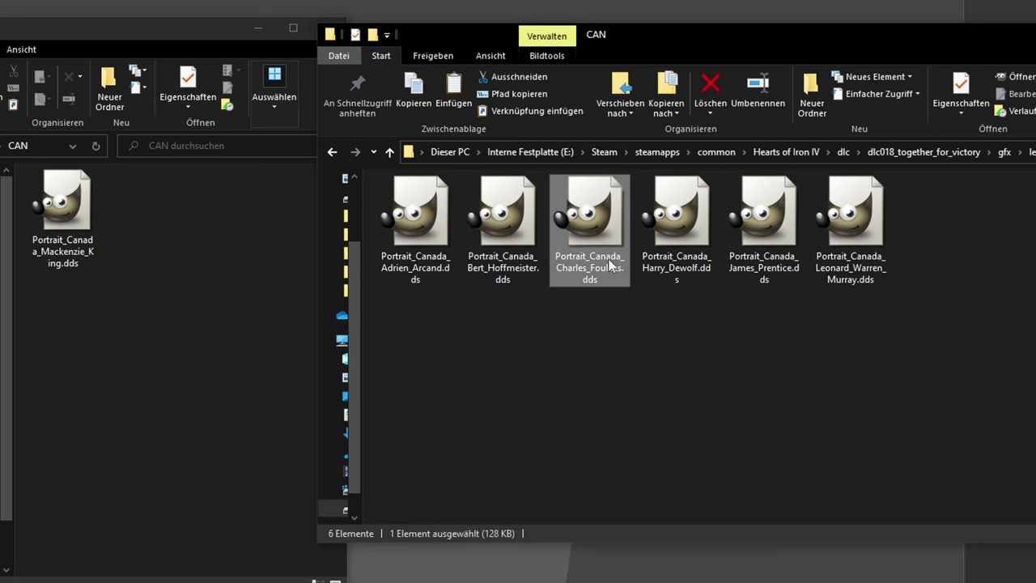
left_click_drag(609, 260, 172, 225)
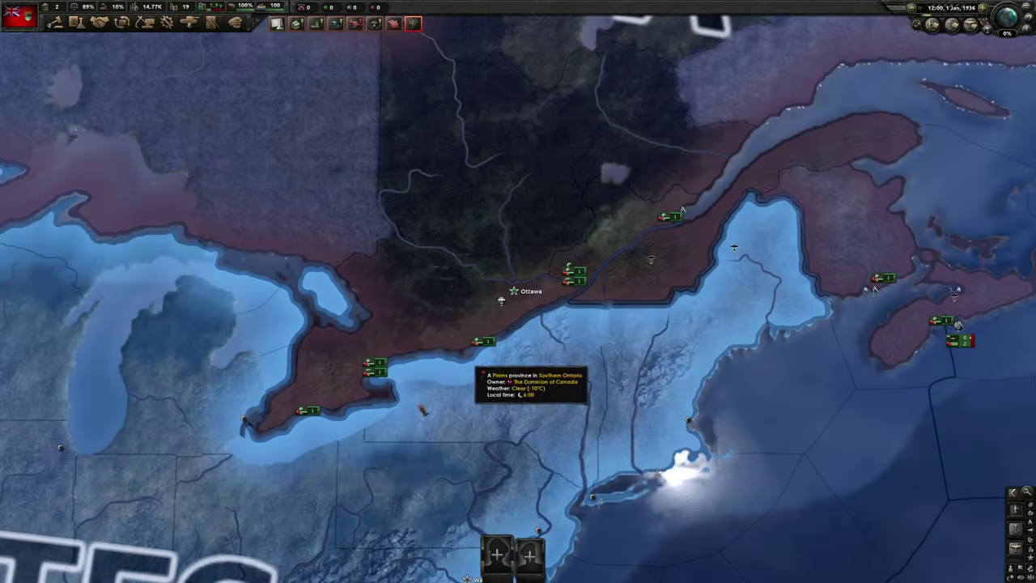
Form Army Group 1 from the unassigned Canadian divisions under Field Marshal Charles Foulkes
left_click(669, 215)
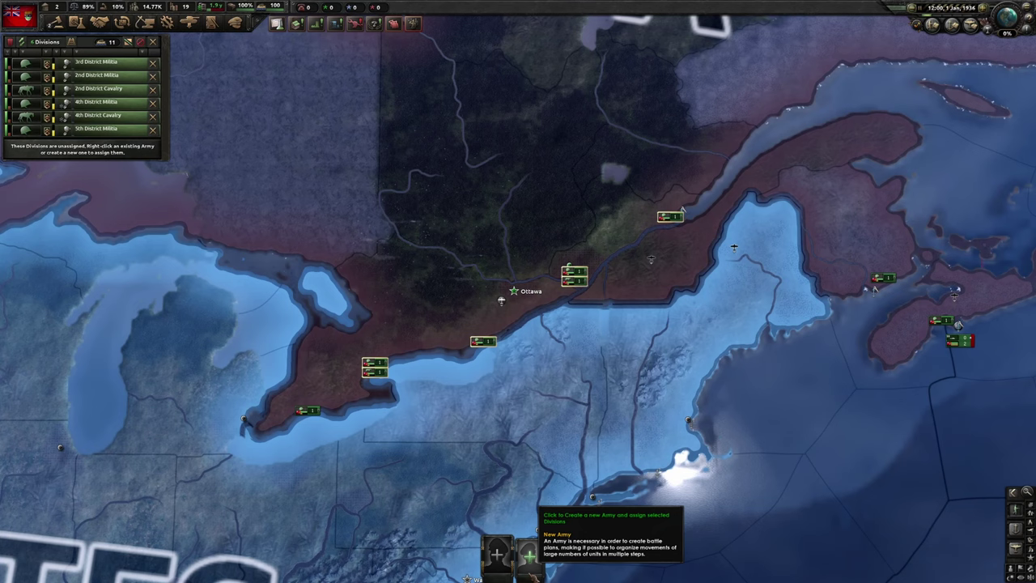
left_click(485, 554)
left_click(14, 58)
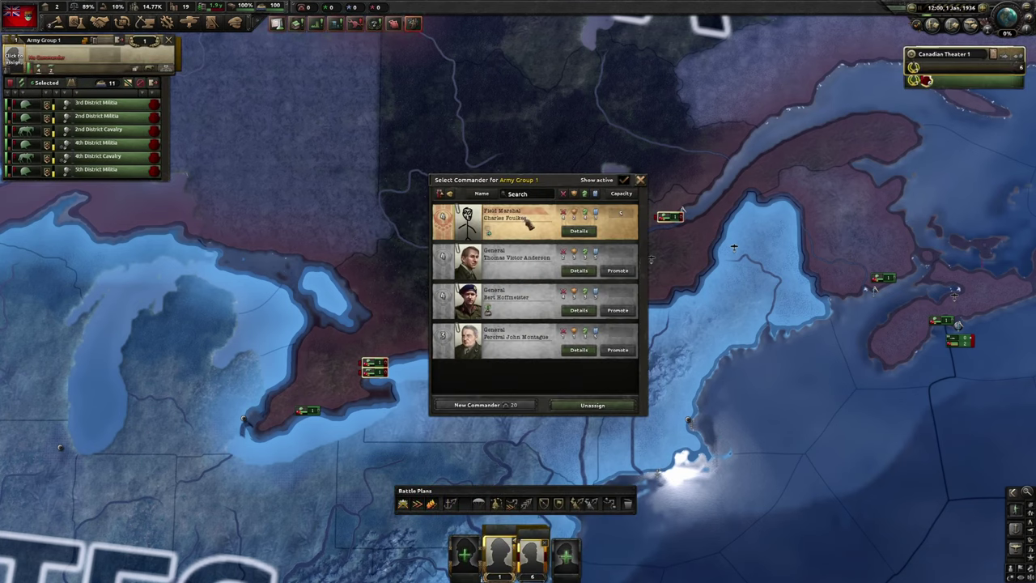
left_click(527, 226)
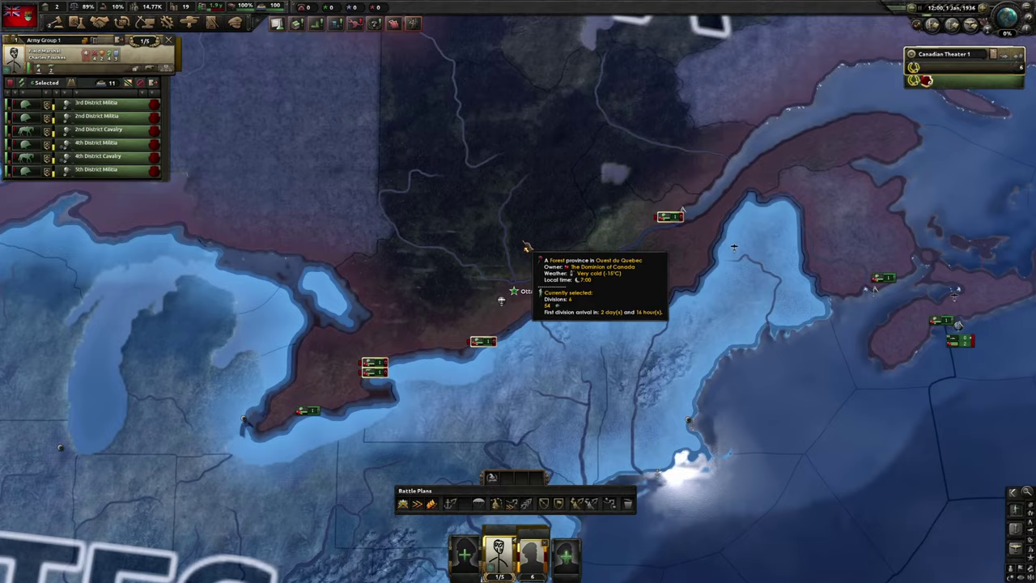
scroll(523, 254, "up", 3)
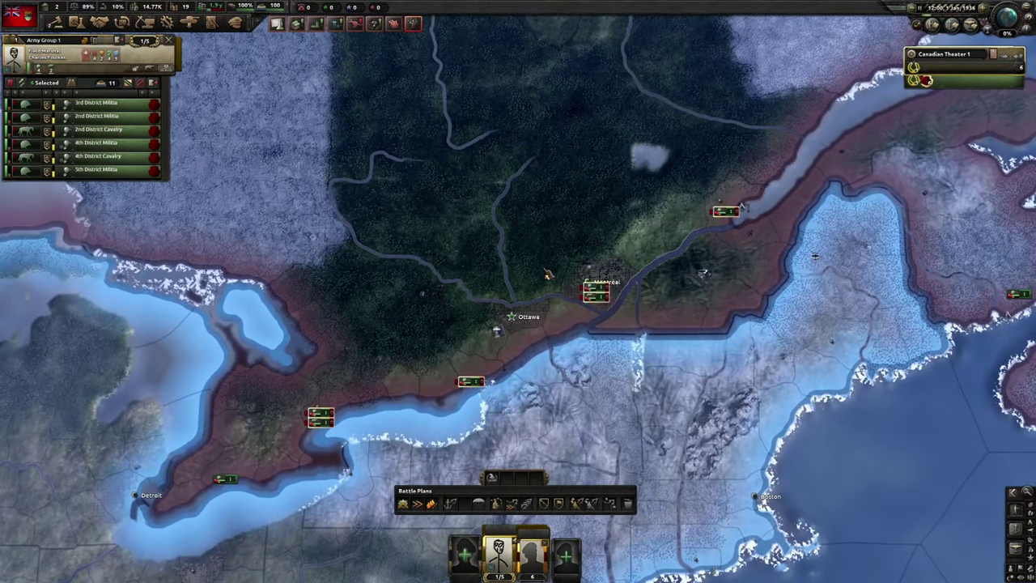
scroll(546, 275, "up", 2)
scroll(546, 273, "down", 3)
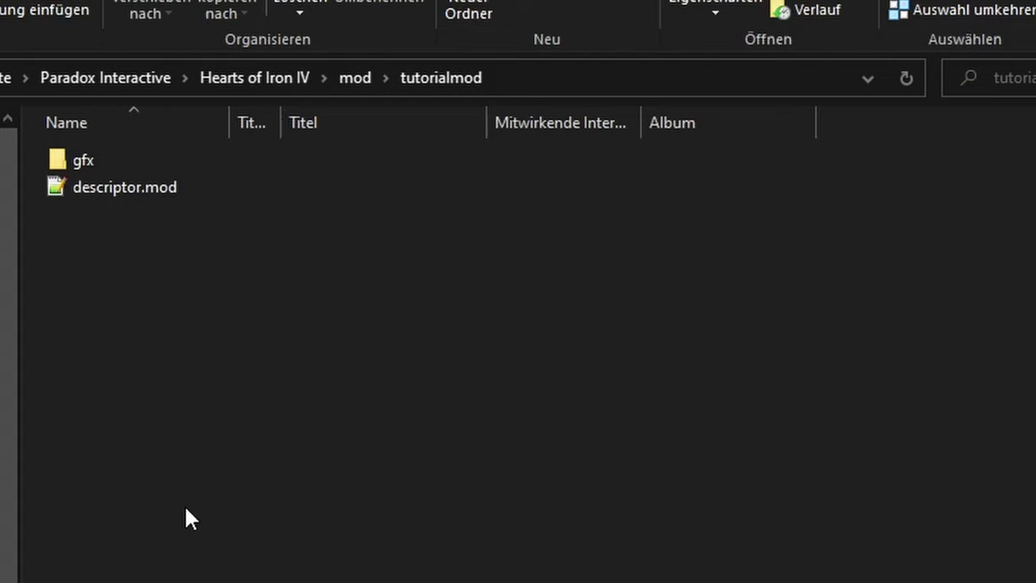
Paste thumbnail.png into the tutorialmod folder with Ctrl+V
key("ctrl+v")
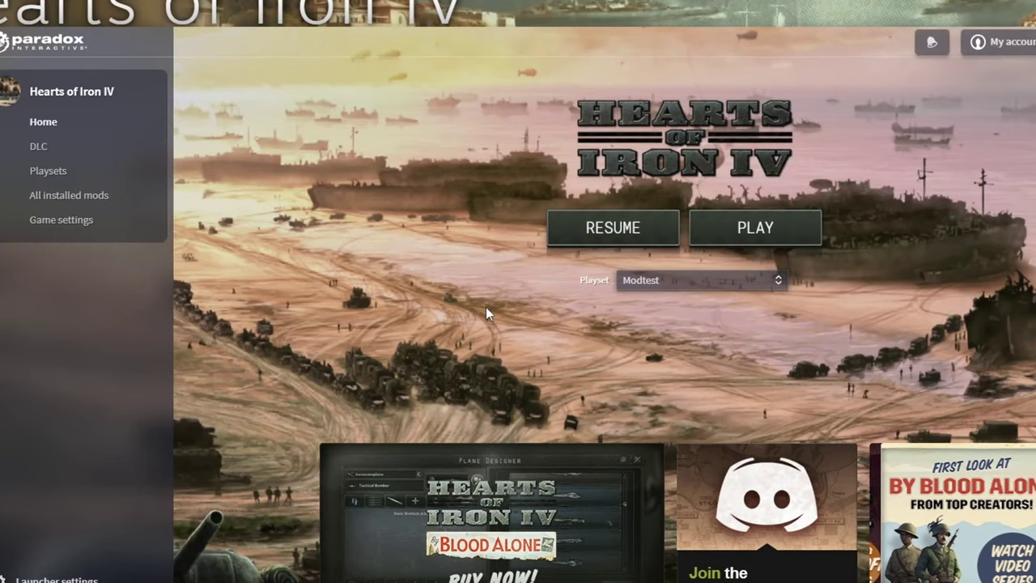
Start a mod upload from the installed mods list and select Tutorial Mod
left_click(105, 206)
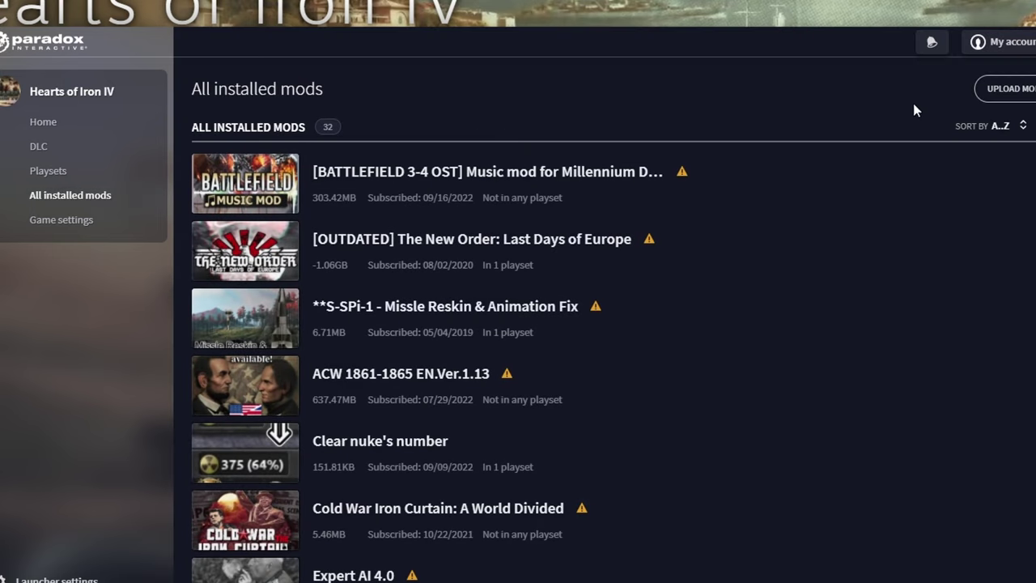
left_click(995, 99)
left_click(571, 301)
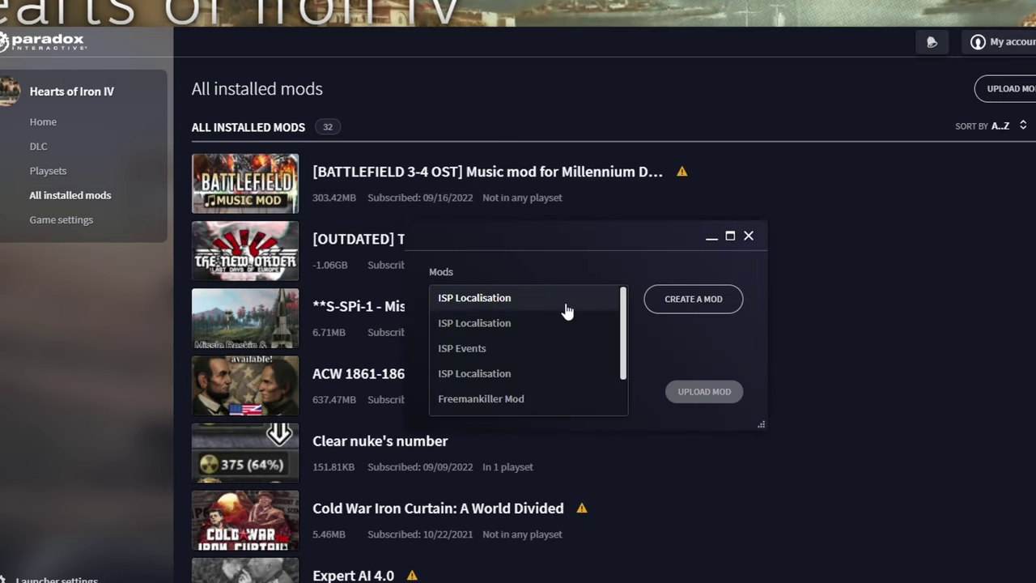
scroll(567, 340, "down", 2)
left_click(540, 402)
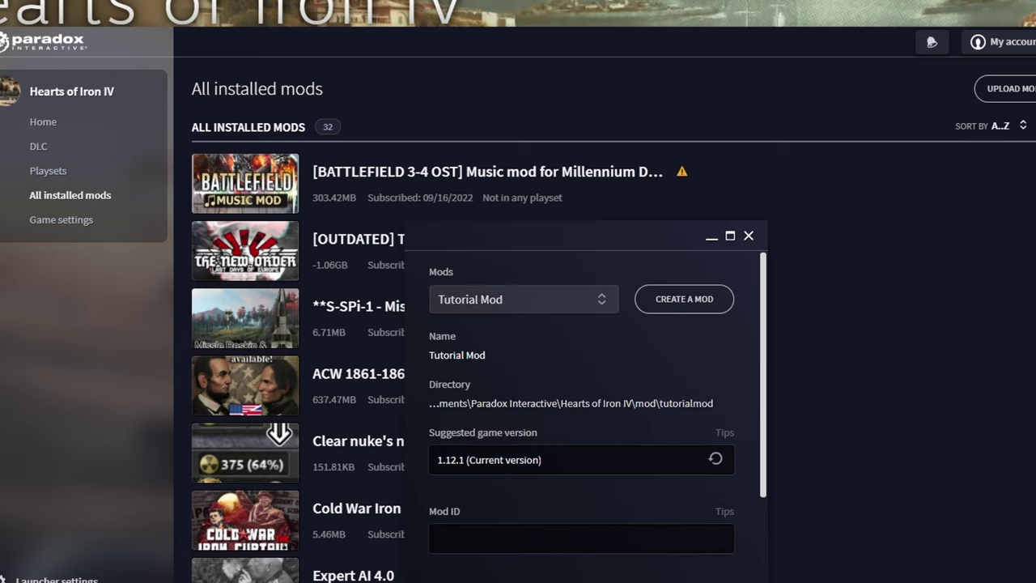
Begin the Steam Workshop description with the words 'This is'
scroll(581, 454, "down", 2)
left_click(581, 558)
type("This ")
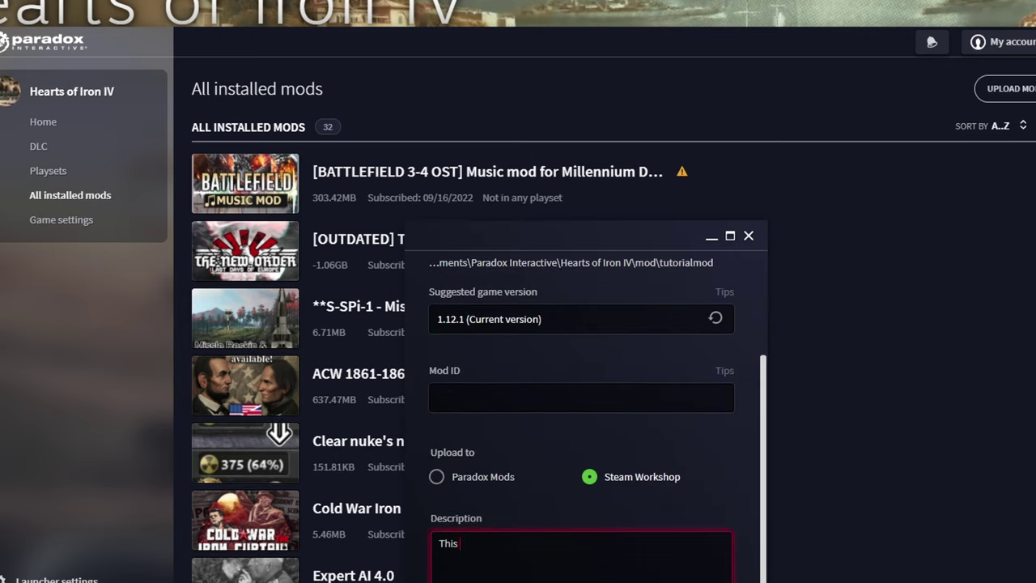
type("is")
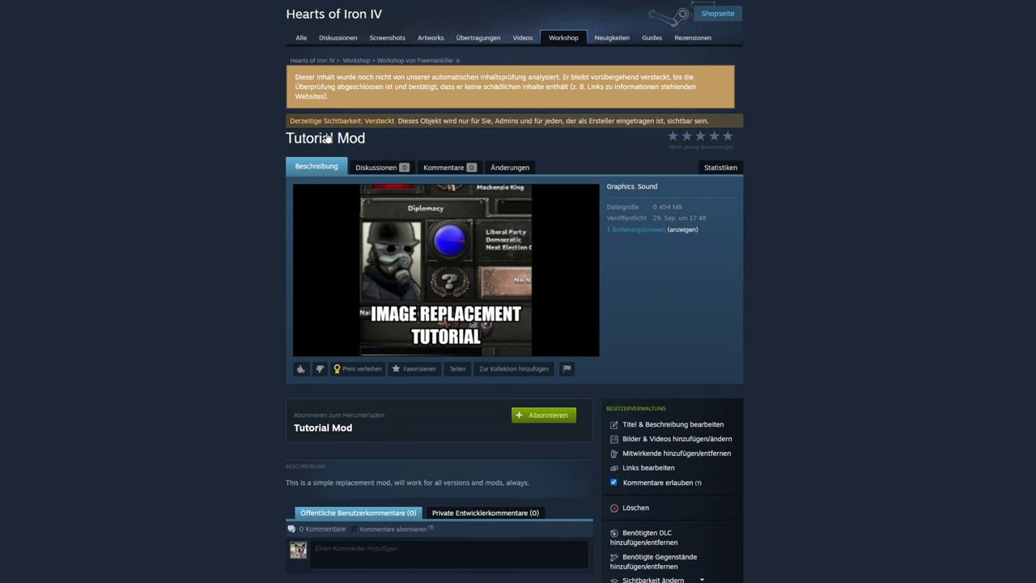
scroll(235, 178, "down", 2)
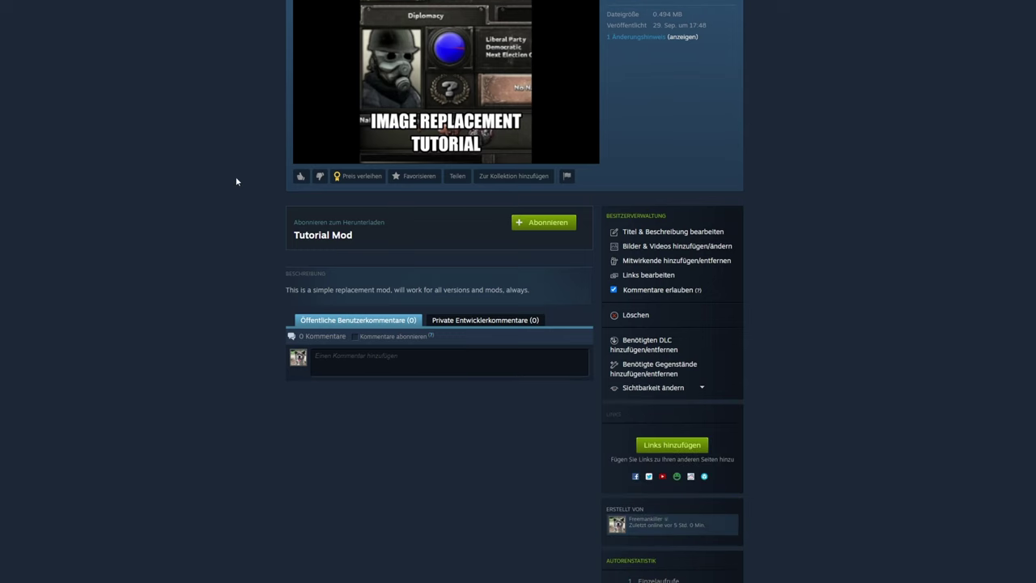
left_click(651, 387)
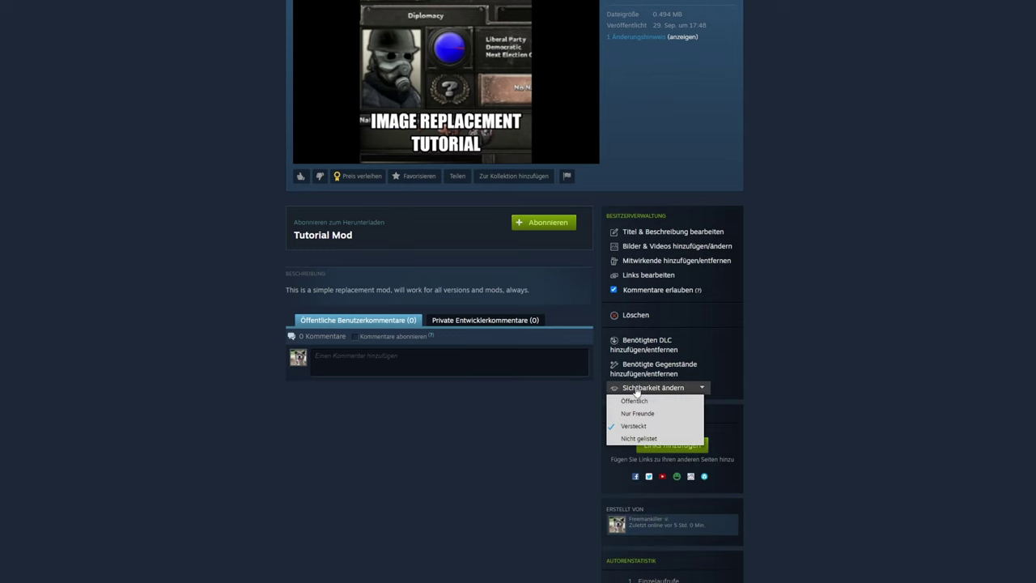
left_click(479, 395)
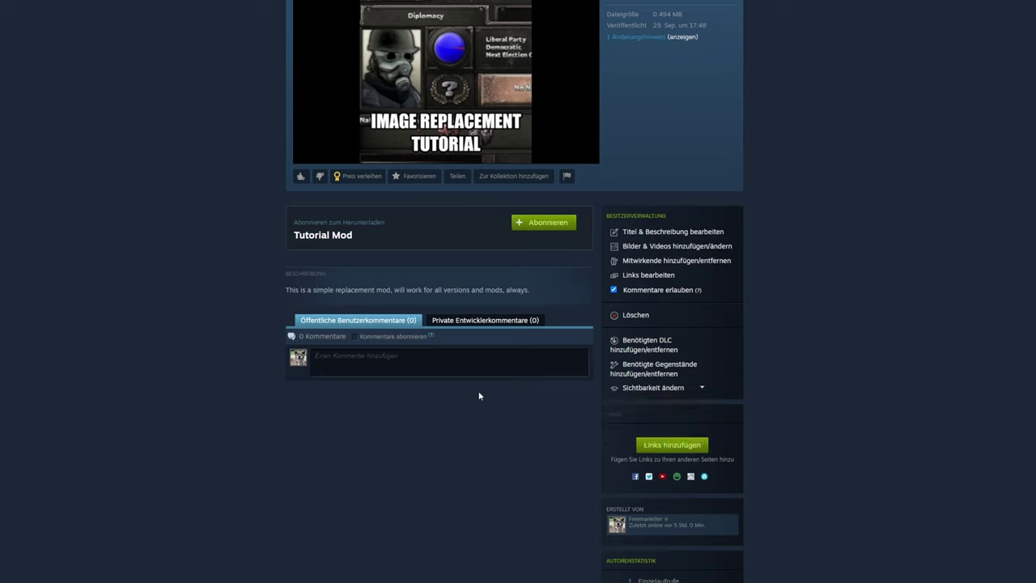